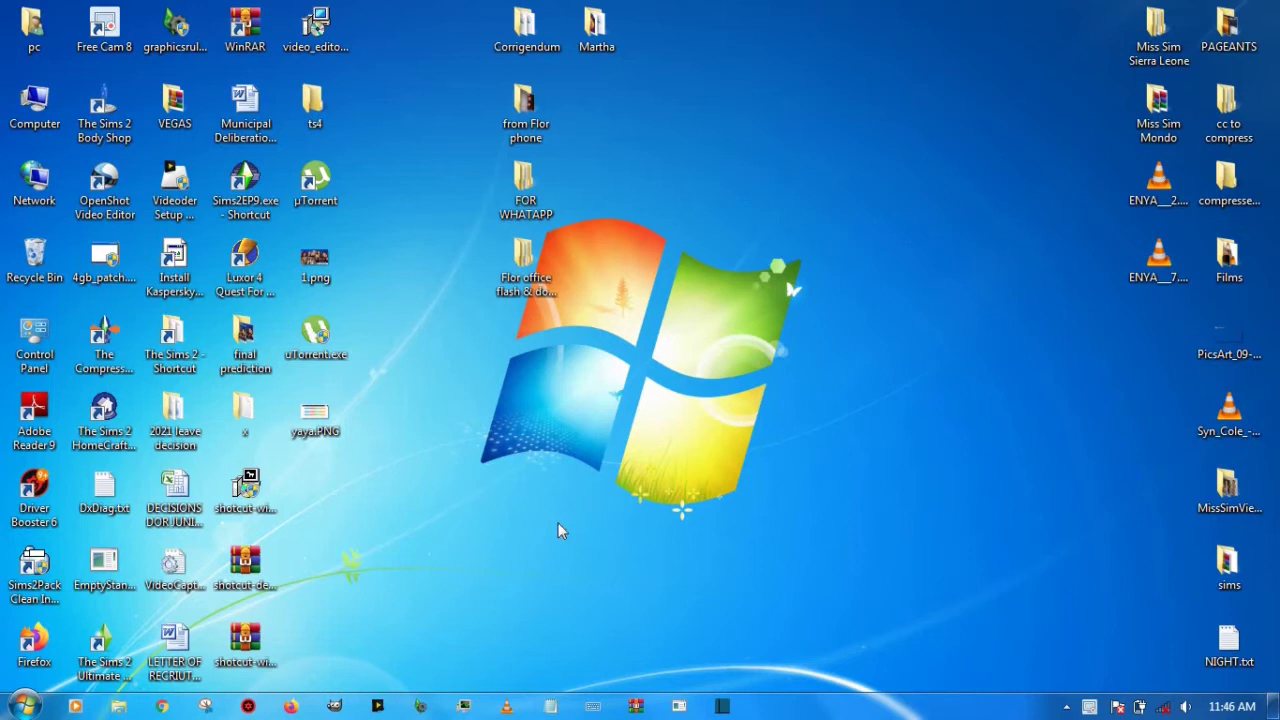
- Launch Shotcut from its taskbar icon
left_click(724, 710)
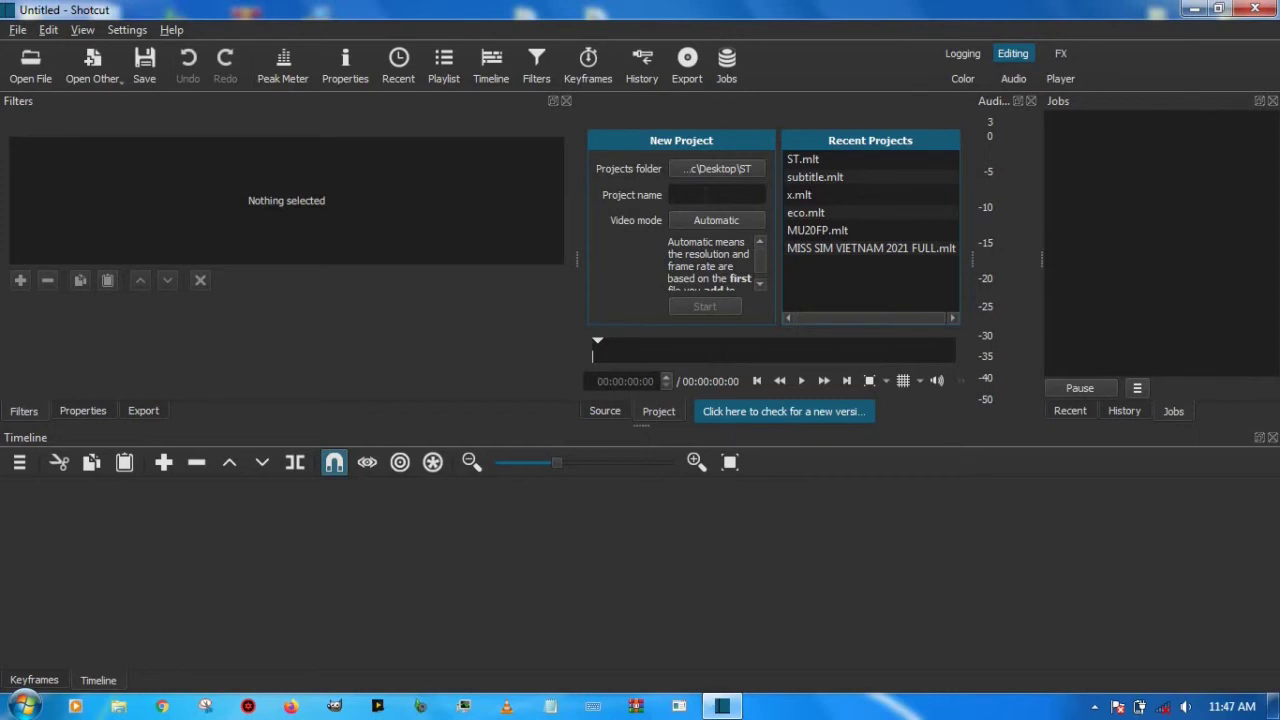
- Name the new project 's' and begin adding a custom video mode
left_click(705, 195)
left_click(700, 218)
mouse_move(752, 711)
left_click(905, 621)
- Define the custom video mode as 854 × 480 at 30 fps
key("Tab")
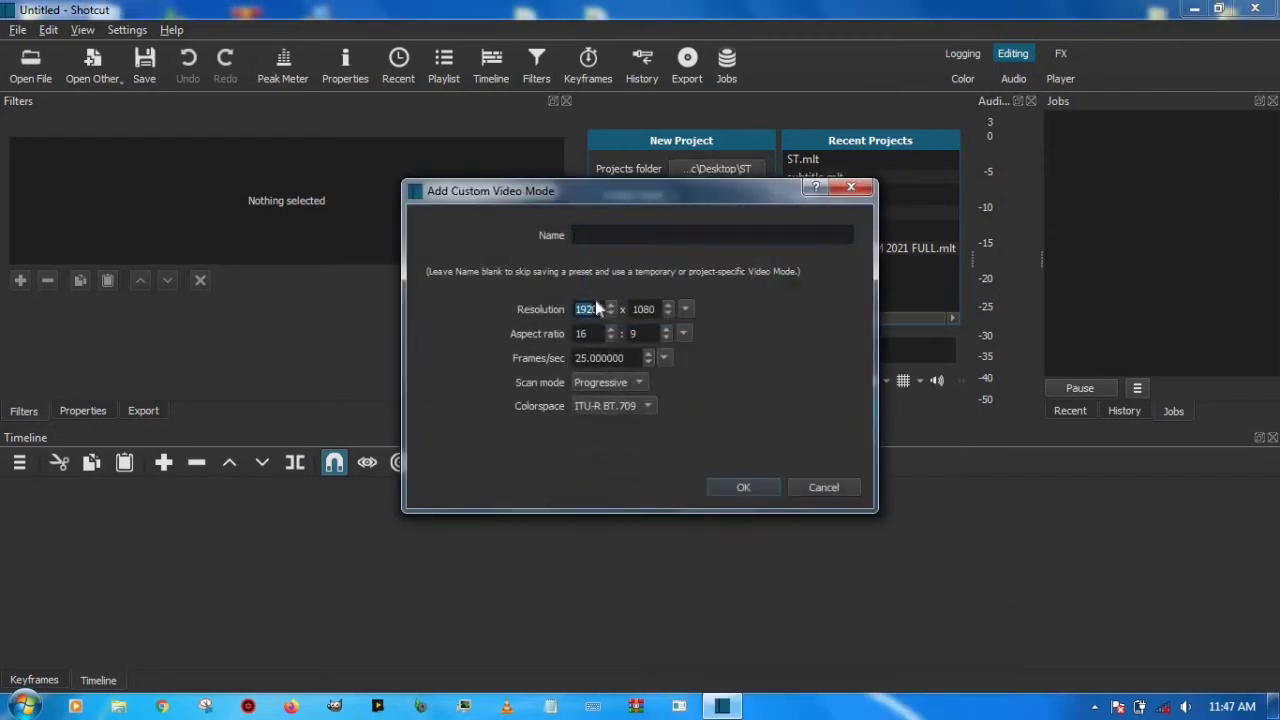
type("854")
key("Tab")
type("498")
key("BackSpace")
key("BackSpace")
type("80")
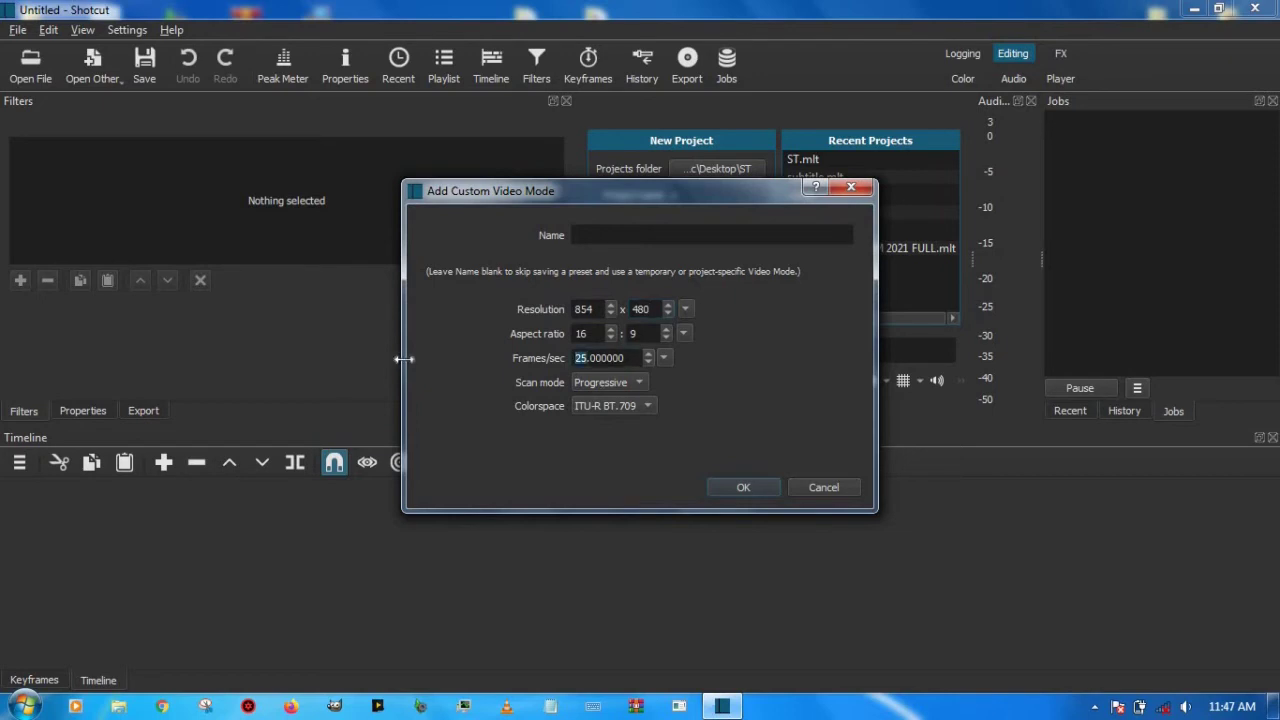
key("BackSpace")
type("0")
key("BackSpace")
key("BackSpace")
type("30")
left_click(744, 487)
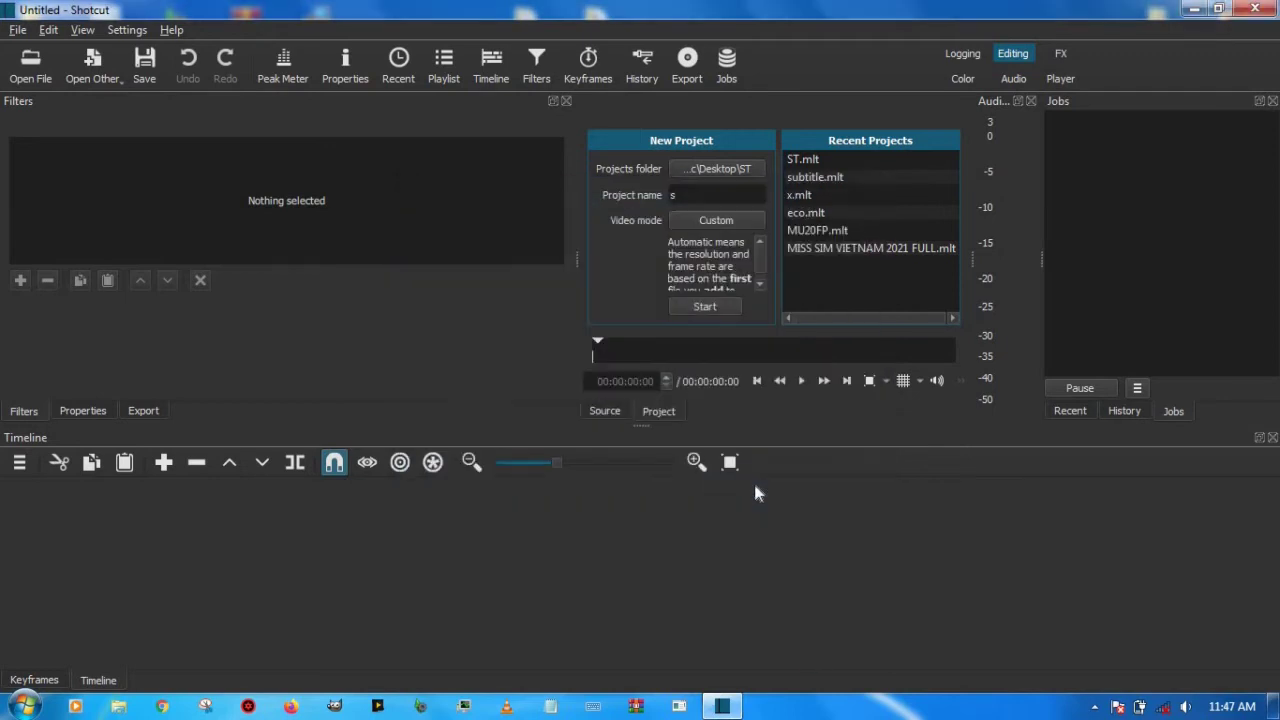
- Create the s project and open Wildlife.wmv from Videos > Sample Videos in the player
left_click(709, 311)
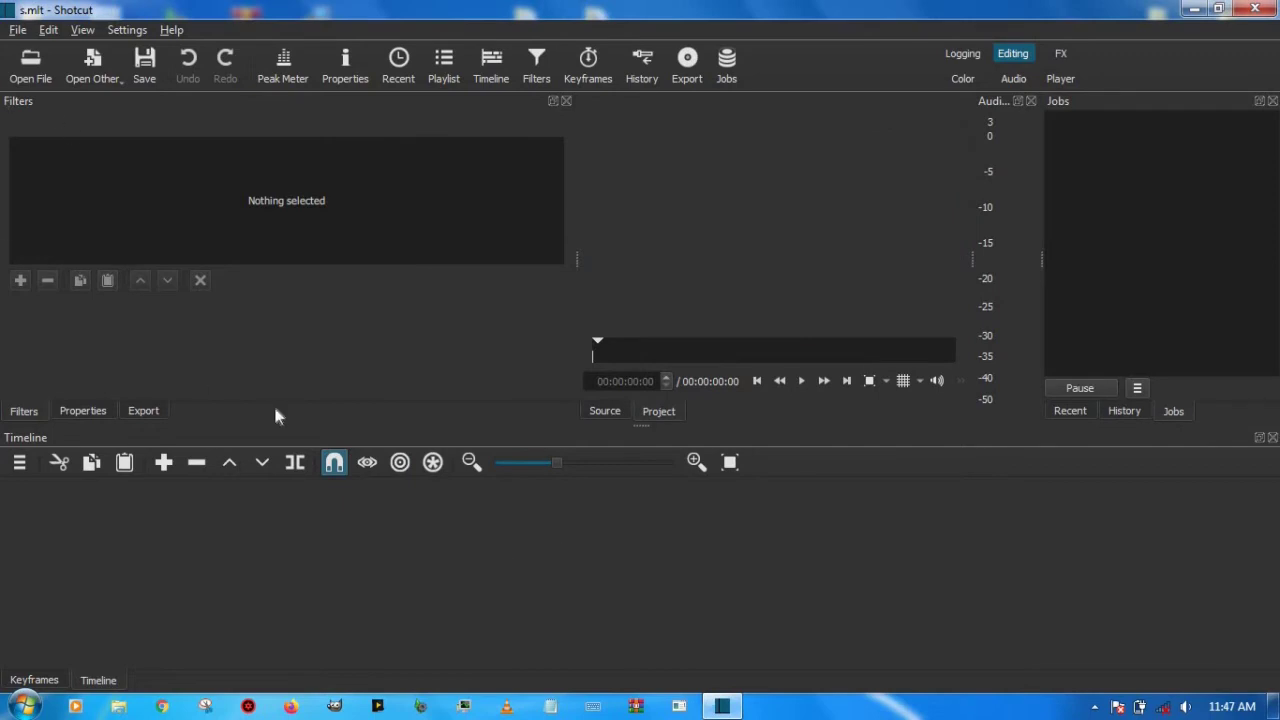
left_click(28, 72)
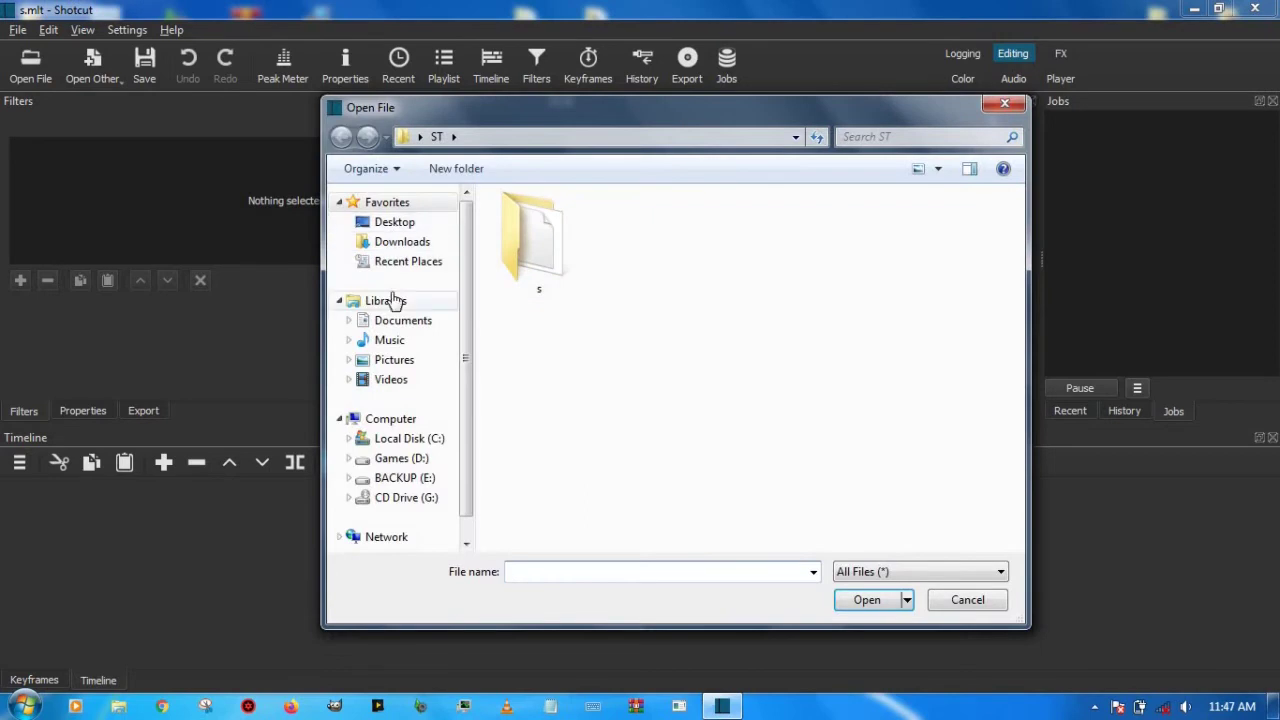
left_click(388, 380)
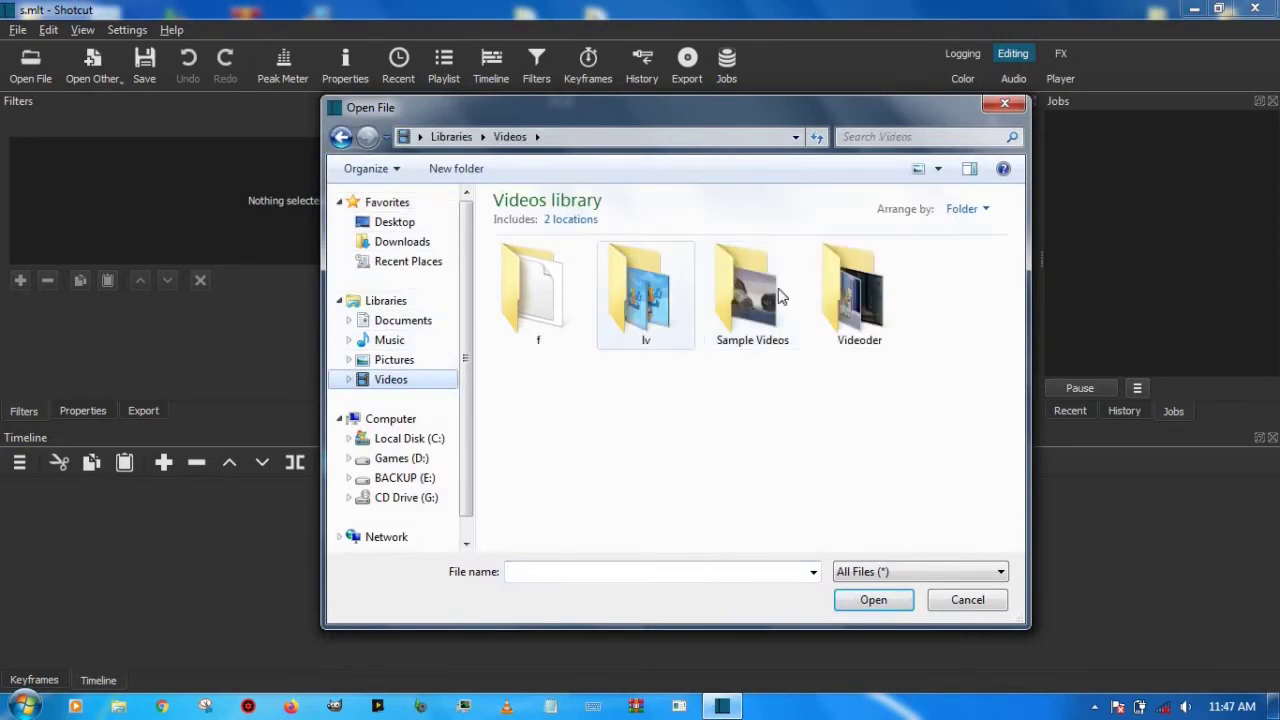
double_click(748, 292)
left_click(565, 290)
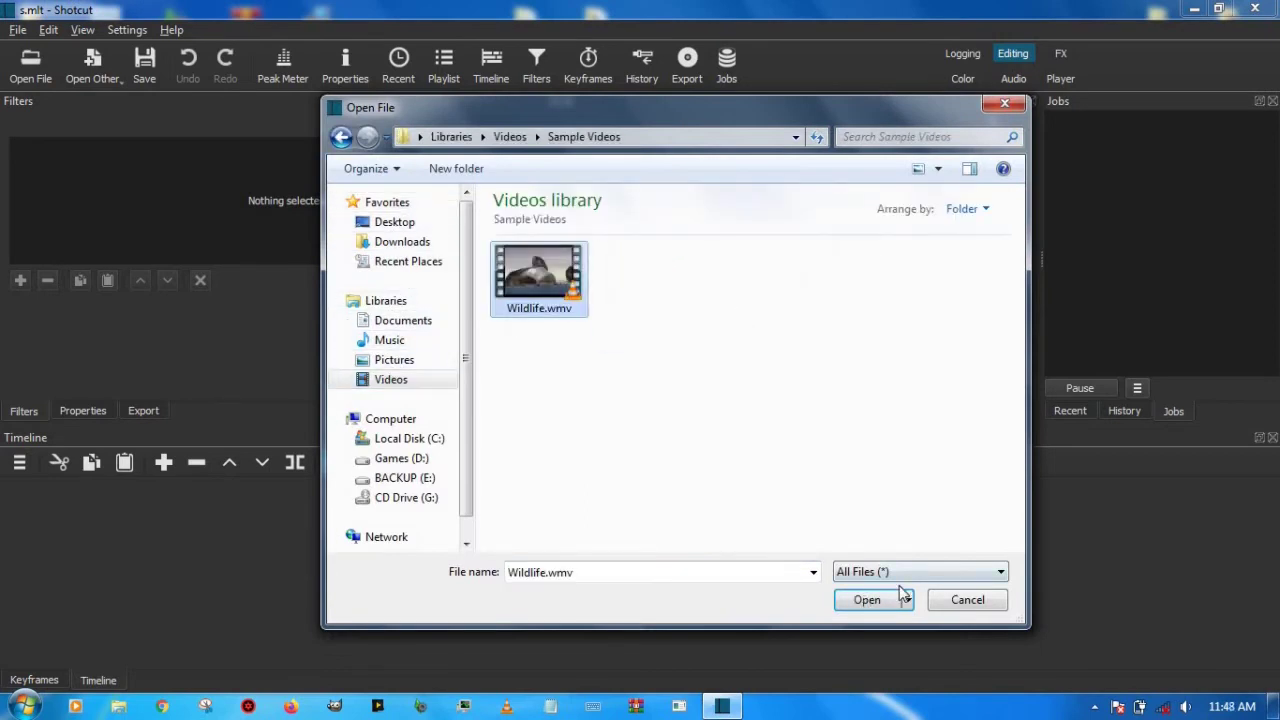
left_click(875, 603)
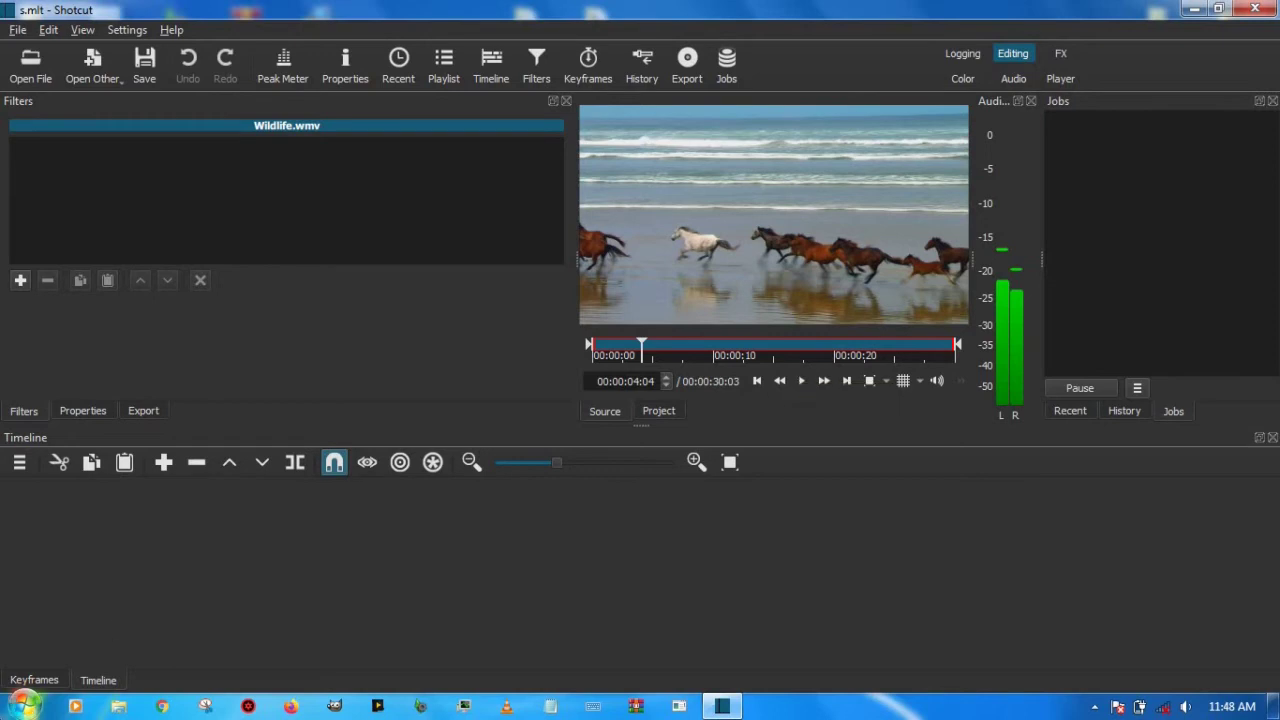
- Search the Start menu for 'gimp' and launch GIMP 2
left_click(24, 706)
left_click(78, 630)
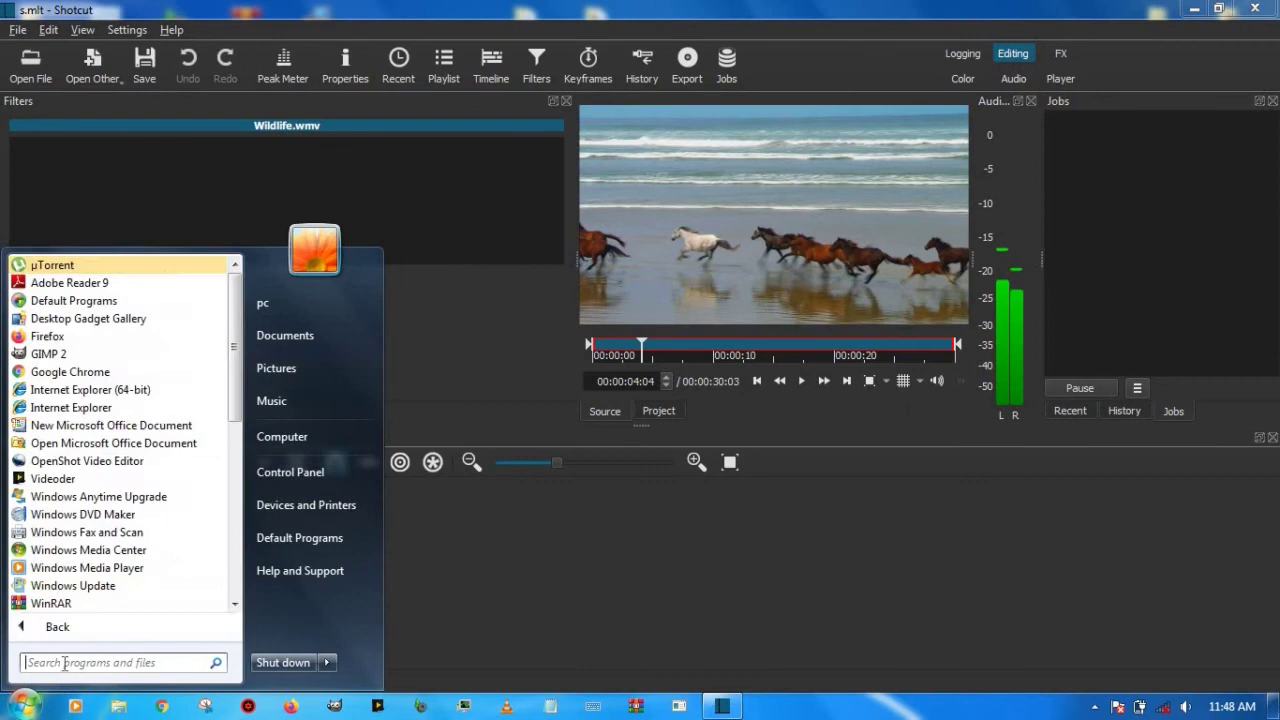
type("gimp")
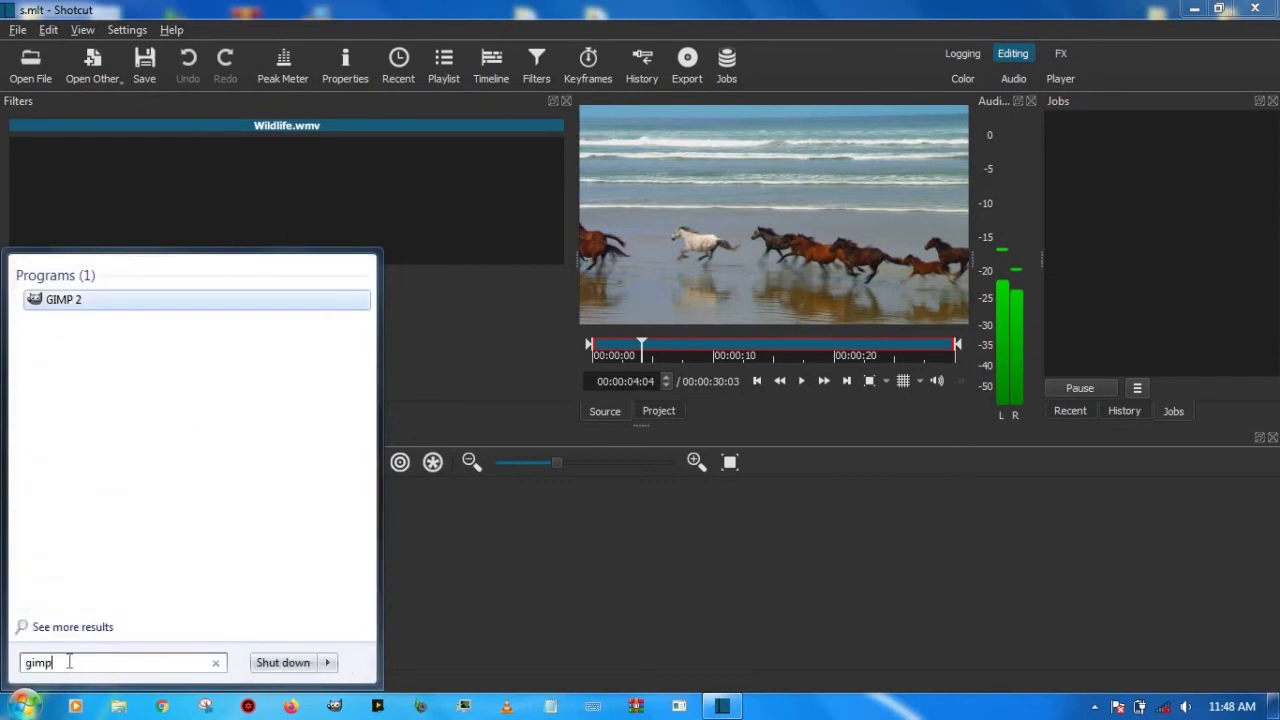
key("Return")
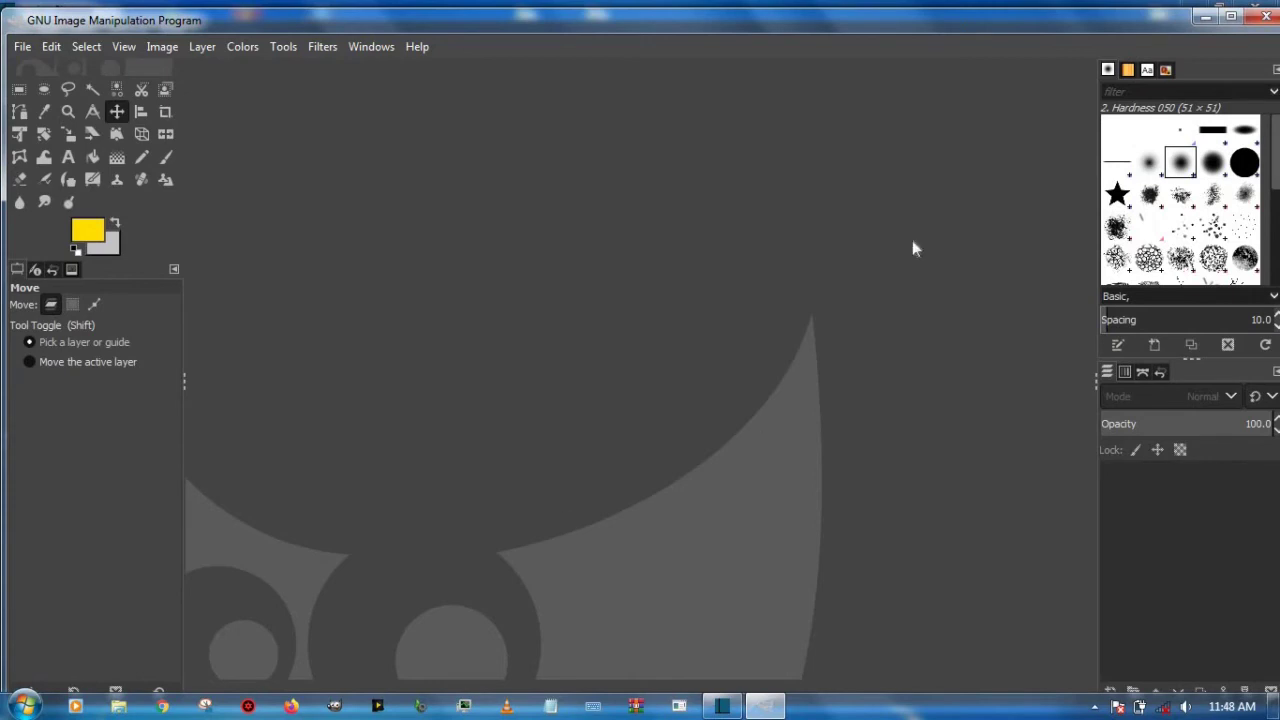
- Maximize GIMP and create a new 854 × 480 image filled with transparency
left_click(1230, 16)
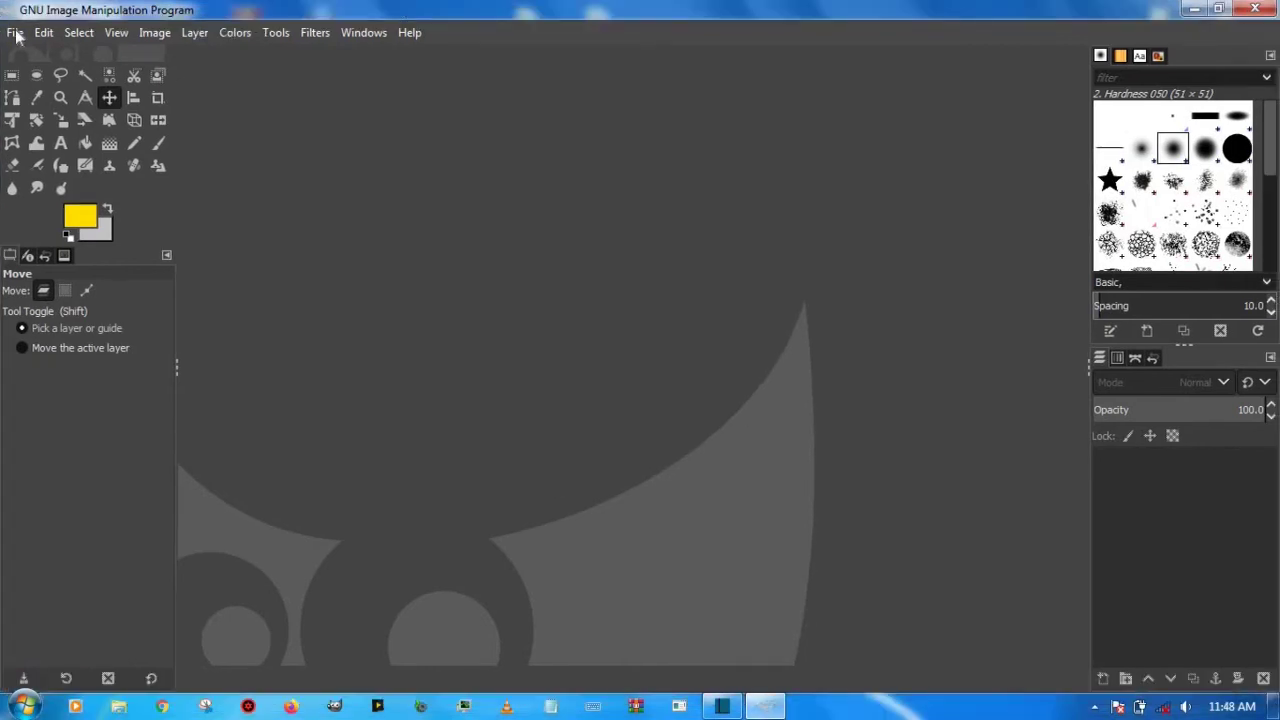
left_click(15, 33)
left_click(45, 55)
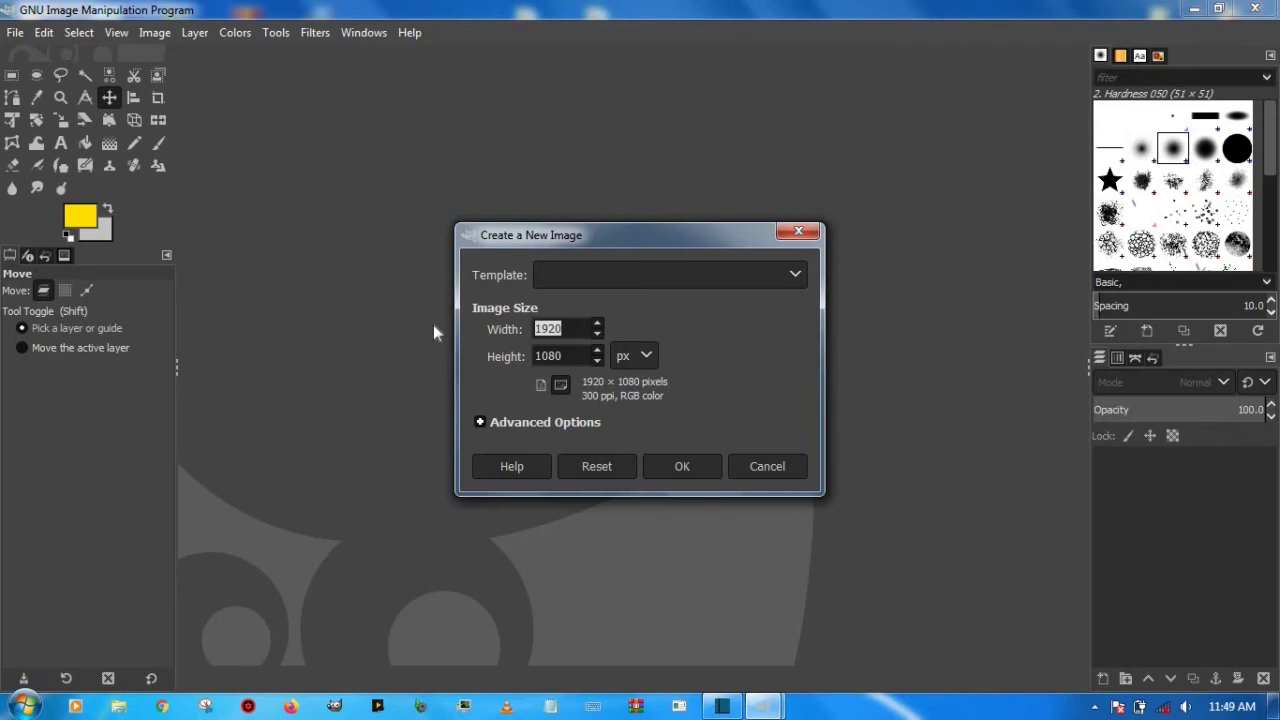
type("854")
key("Tab")
type("48")
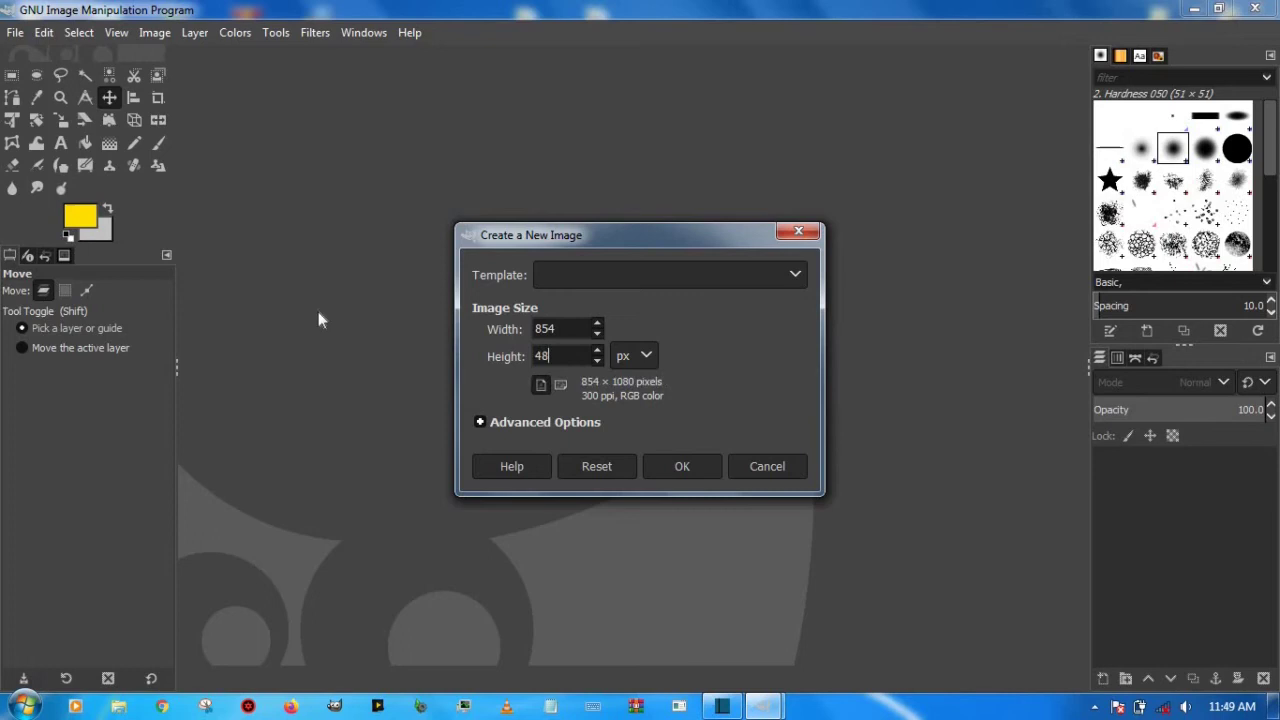
type("0")
left_click(480, 421)
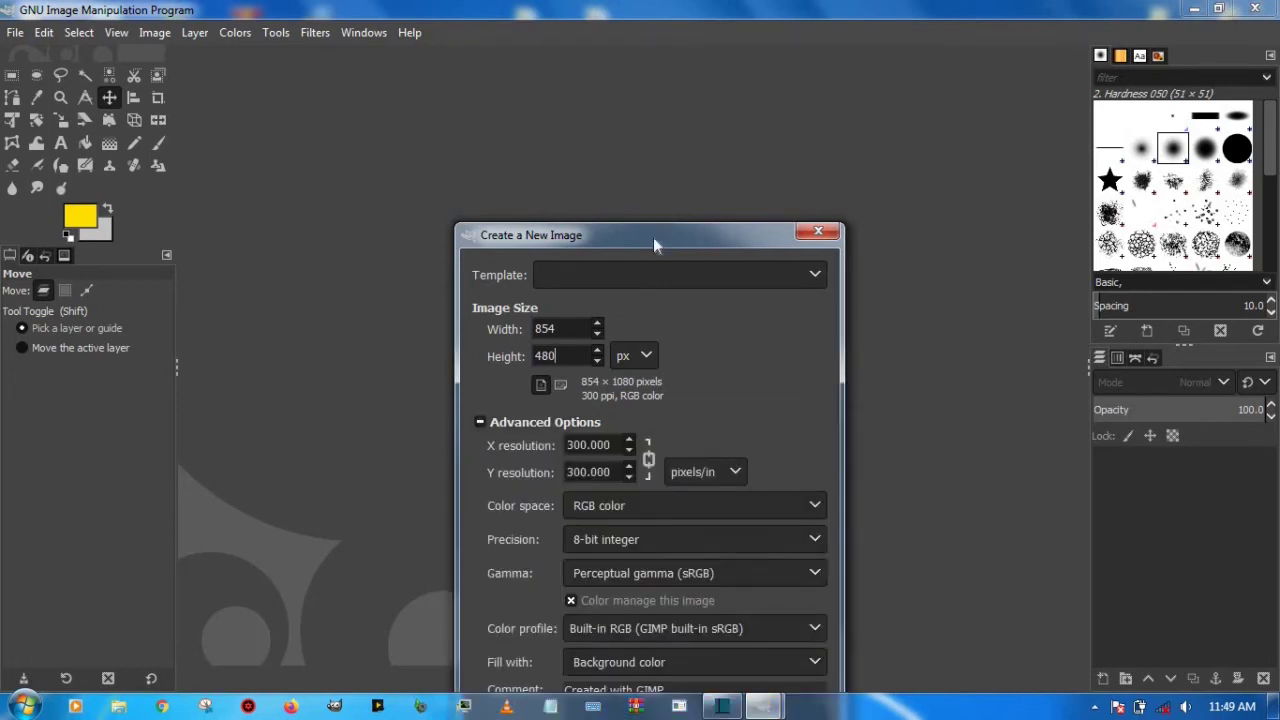
left_click_drag(653, 237, 622, 14)
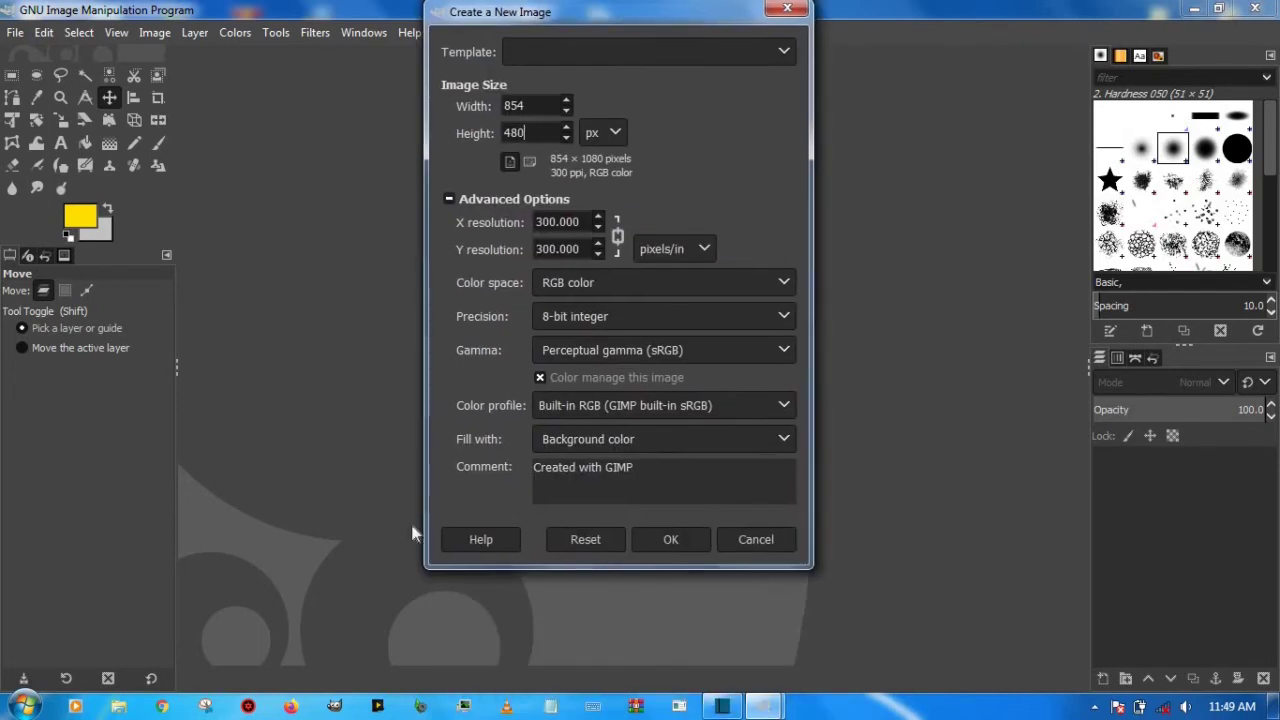
left_click(592, 448)
left_click(586, 493)
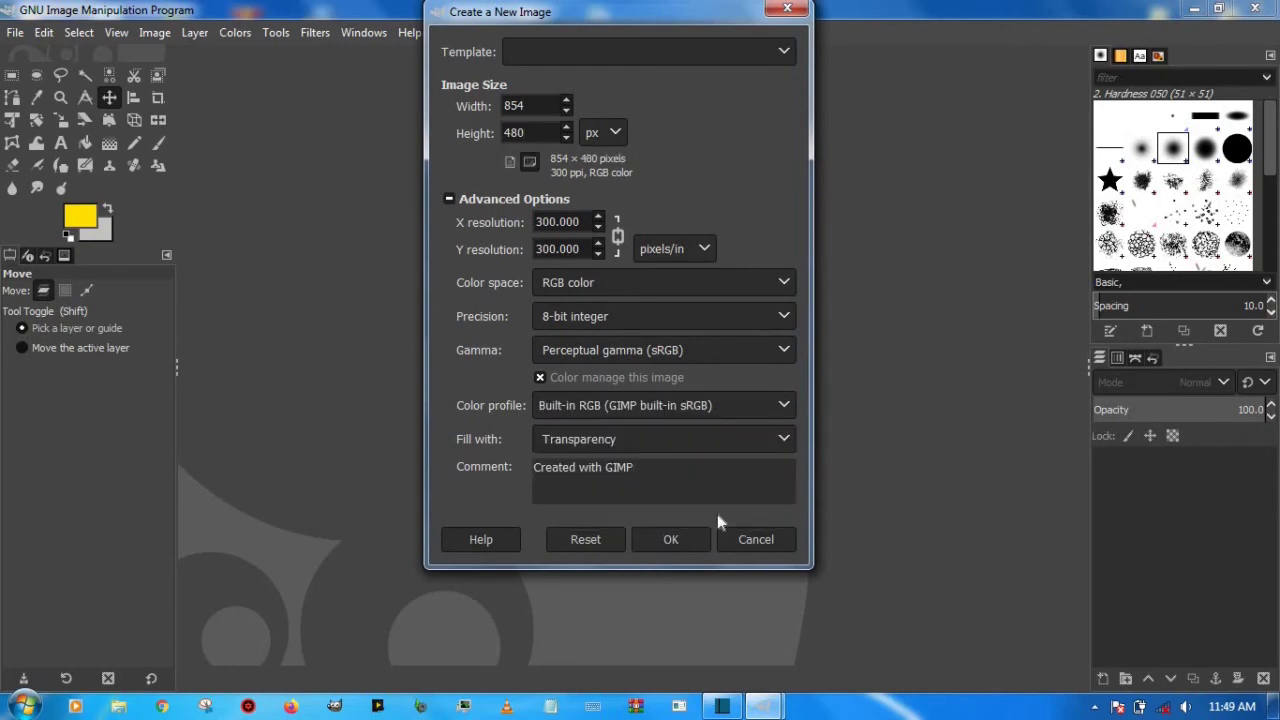
left_click(673, 545)
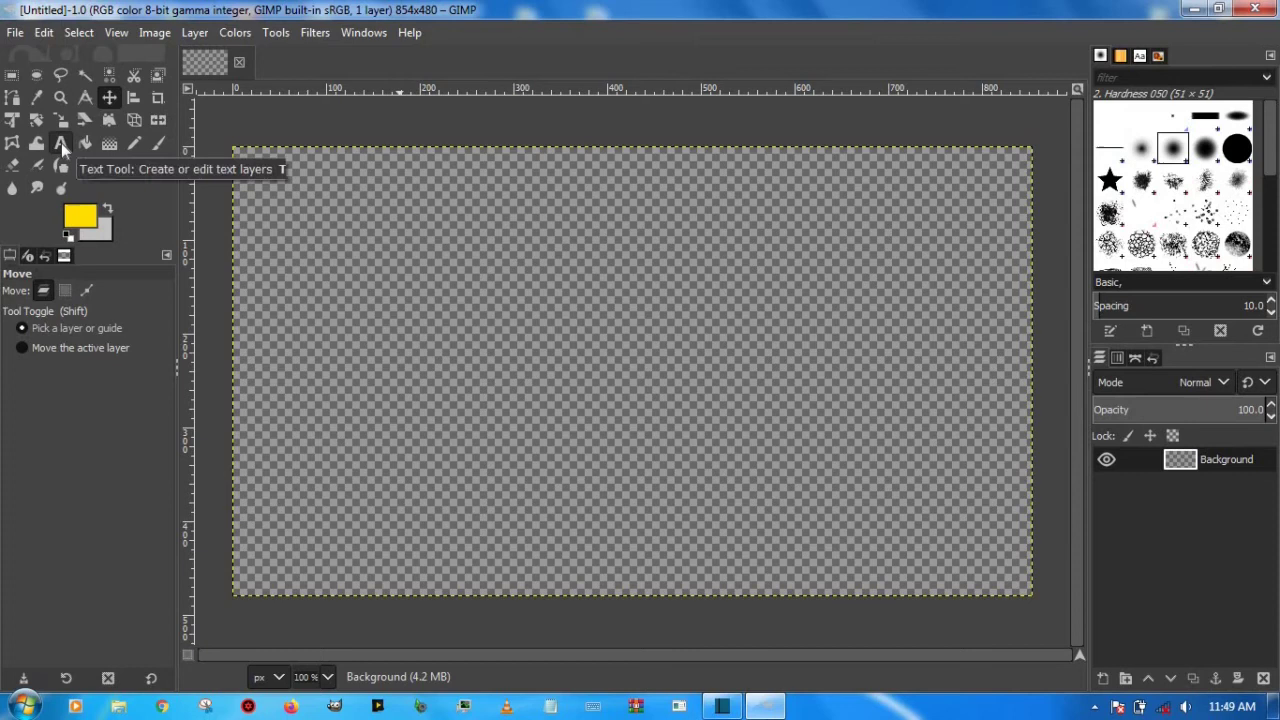
- Draw a wide text box across the canvas and type 'HI THIS IS SUBTITLE'
left_click(61, 145)
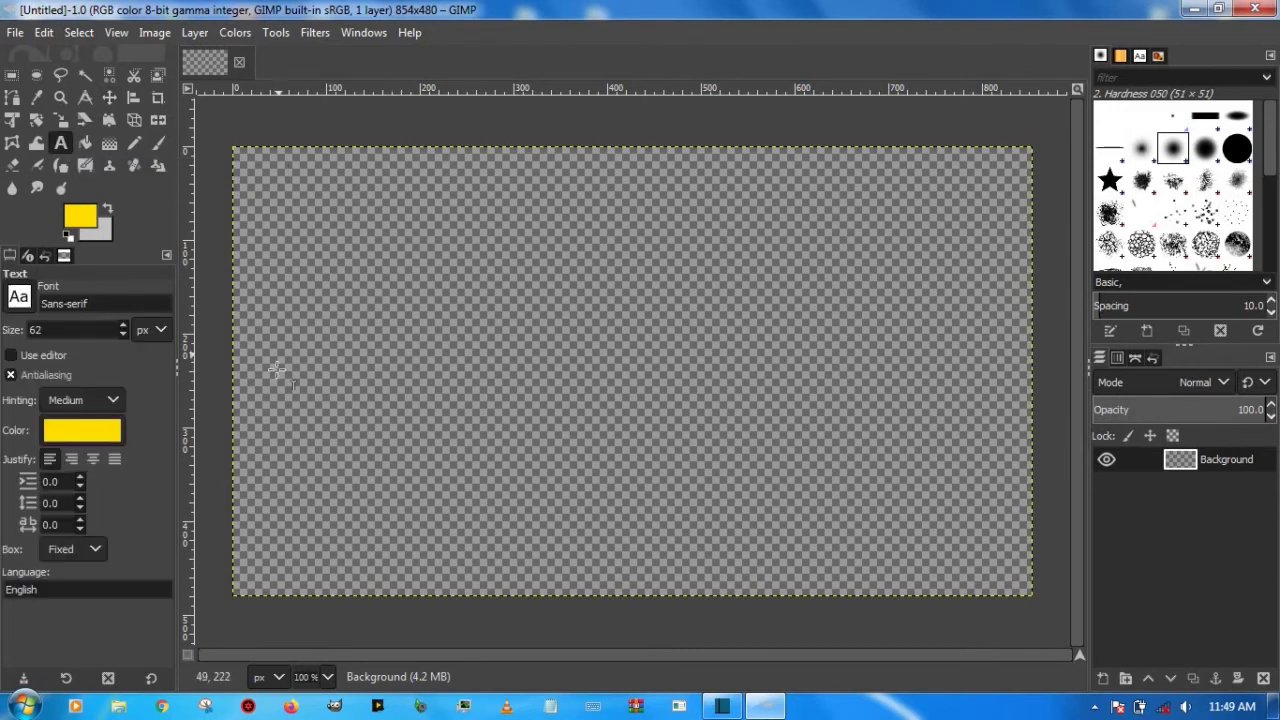
left_click_drag(246, 289, 1030, 418)
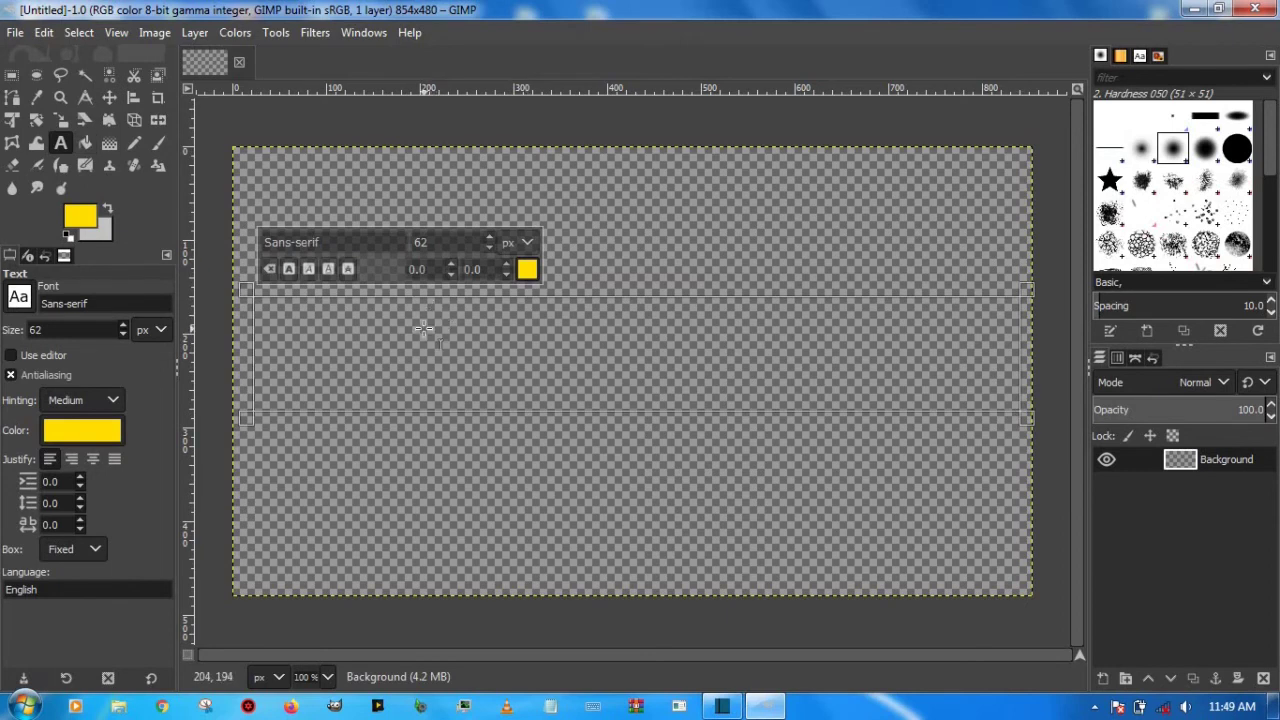
type("HI THI")
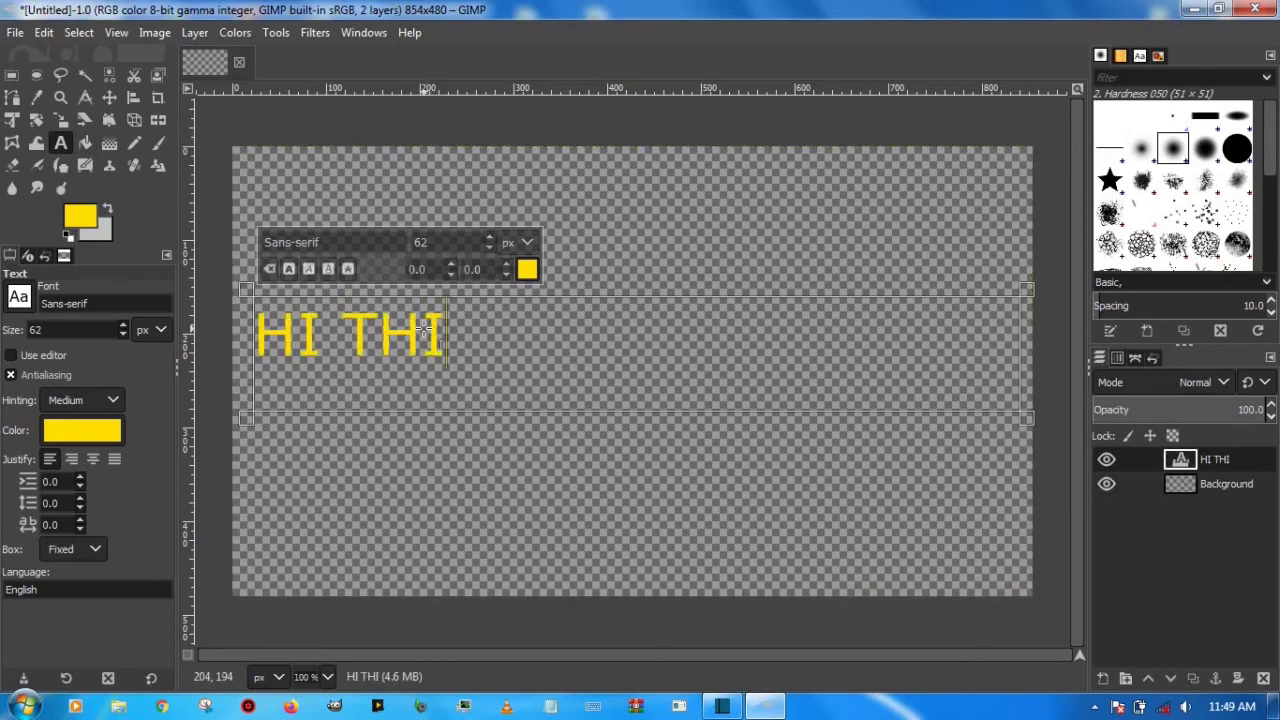
type("S IS SUBTITLE")
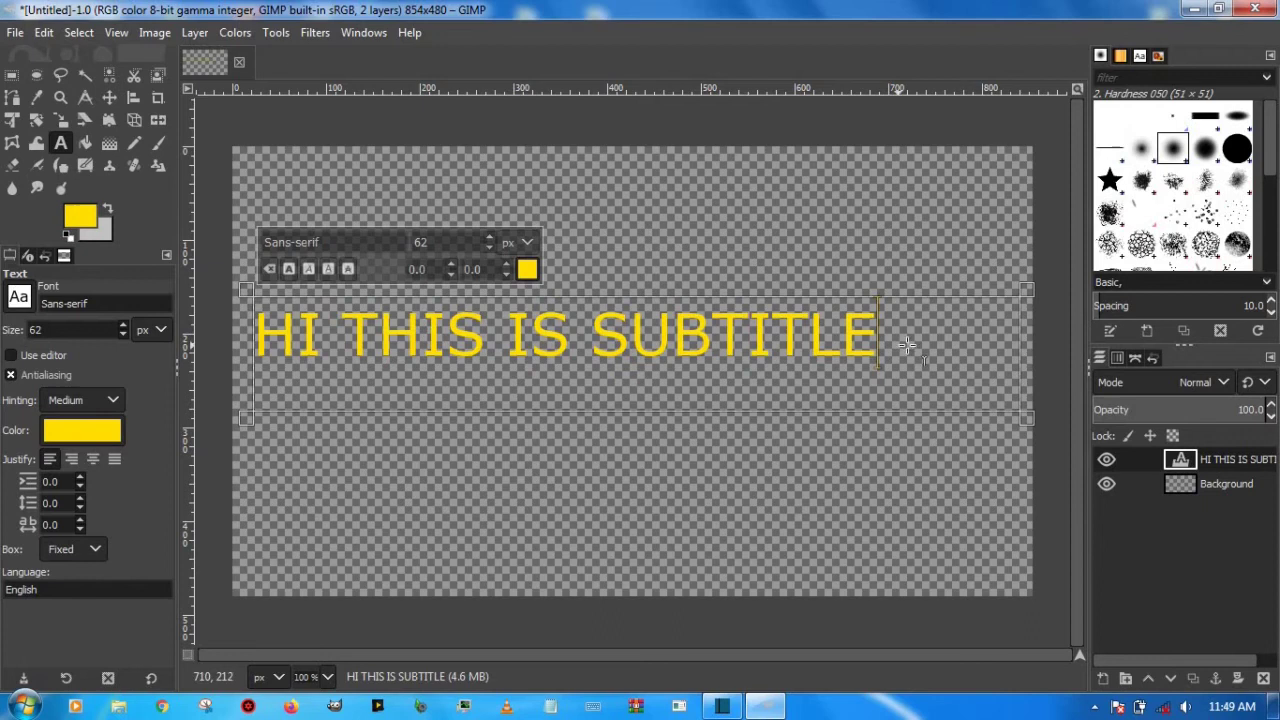
- Recolour the whole subtitle text blue
left_click_drag(900, 337, 43, 329)
left_click(527, 268)
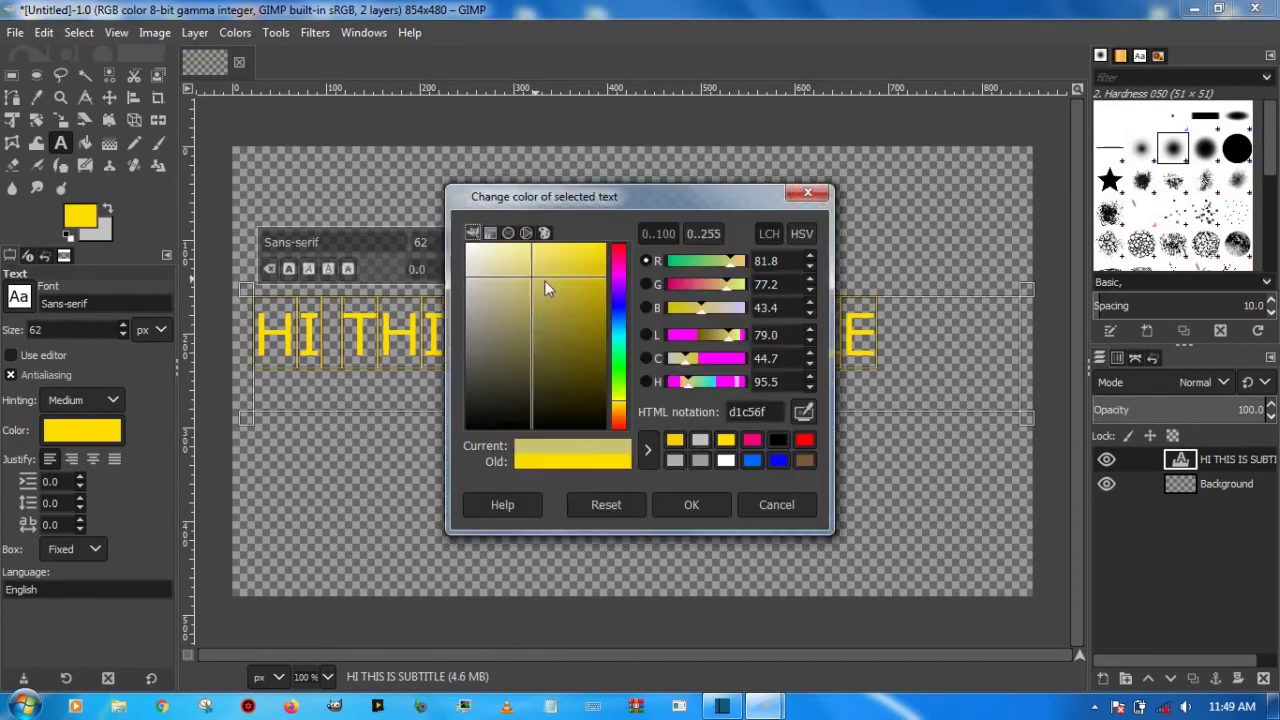
left_click(598, 310)
left_click(620, 307)
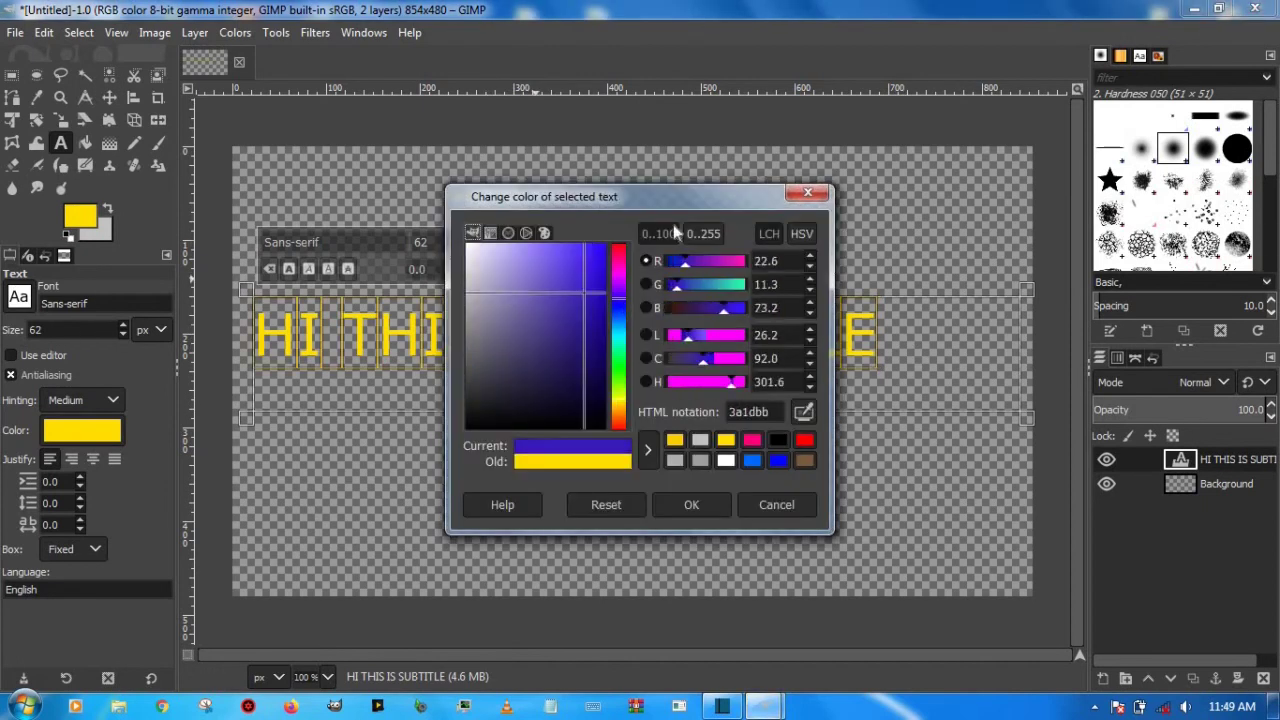
left_click(691, 504)
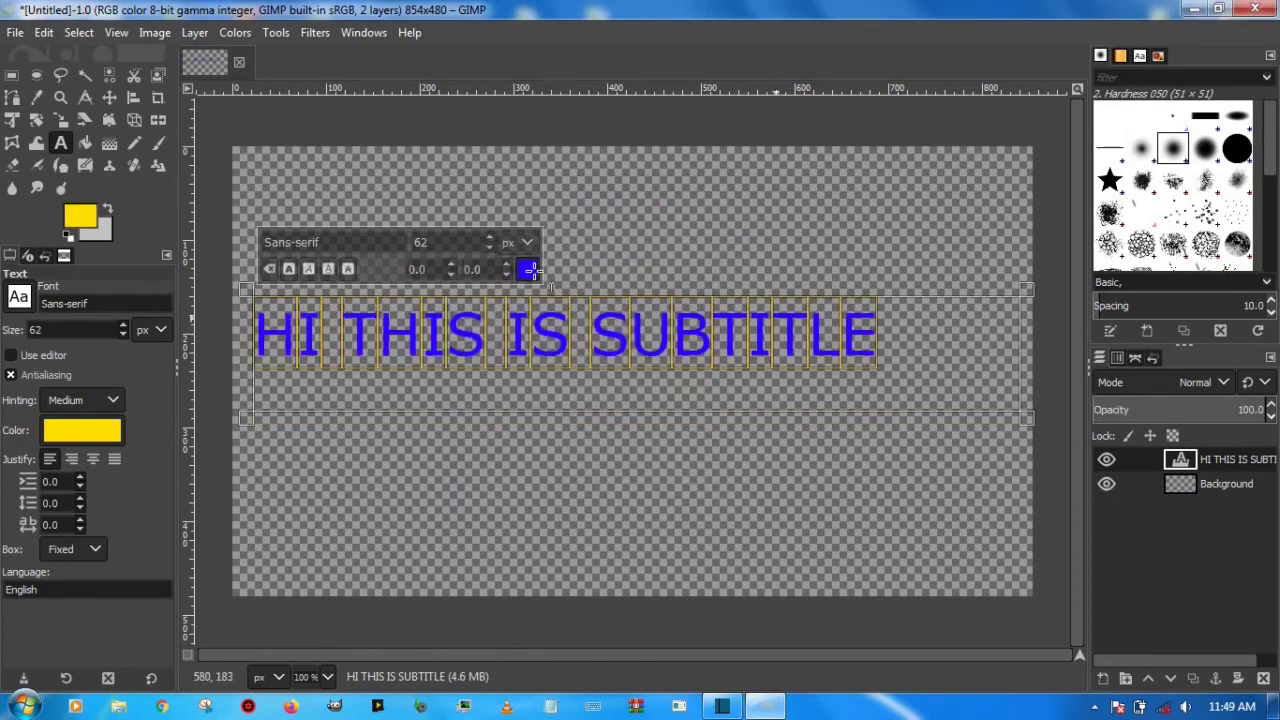
- Underline the subtitle text after trying bold, strikethrough and italic
left_click(292, 268)
left_click(330, 270)
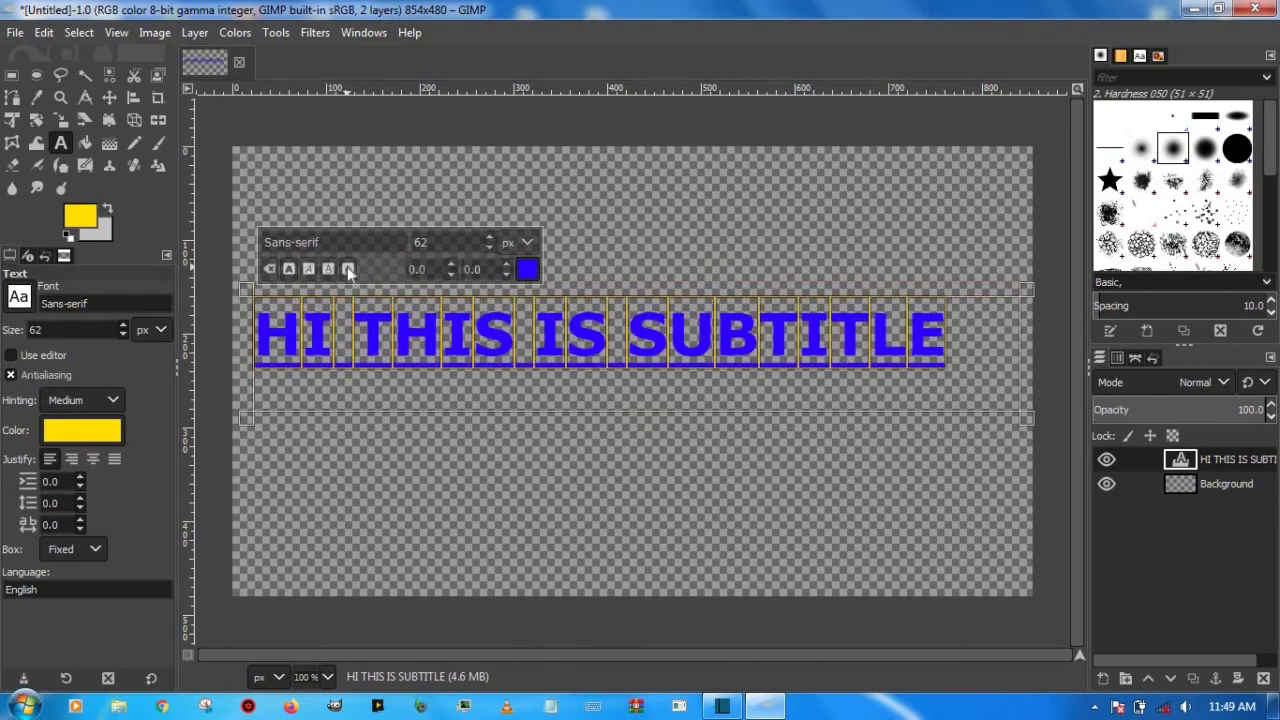
left_click(348, 269)
left_click(348, 269)
left_click(309, 270)
left_click(309, 270)
left_click(329, 270)
left_click(330, 271)
- Change the subtitle font to Baskerville Old Face
left_click(318, 242)
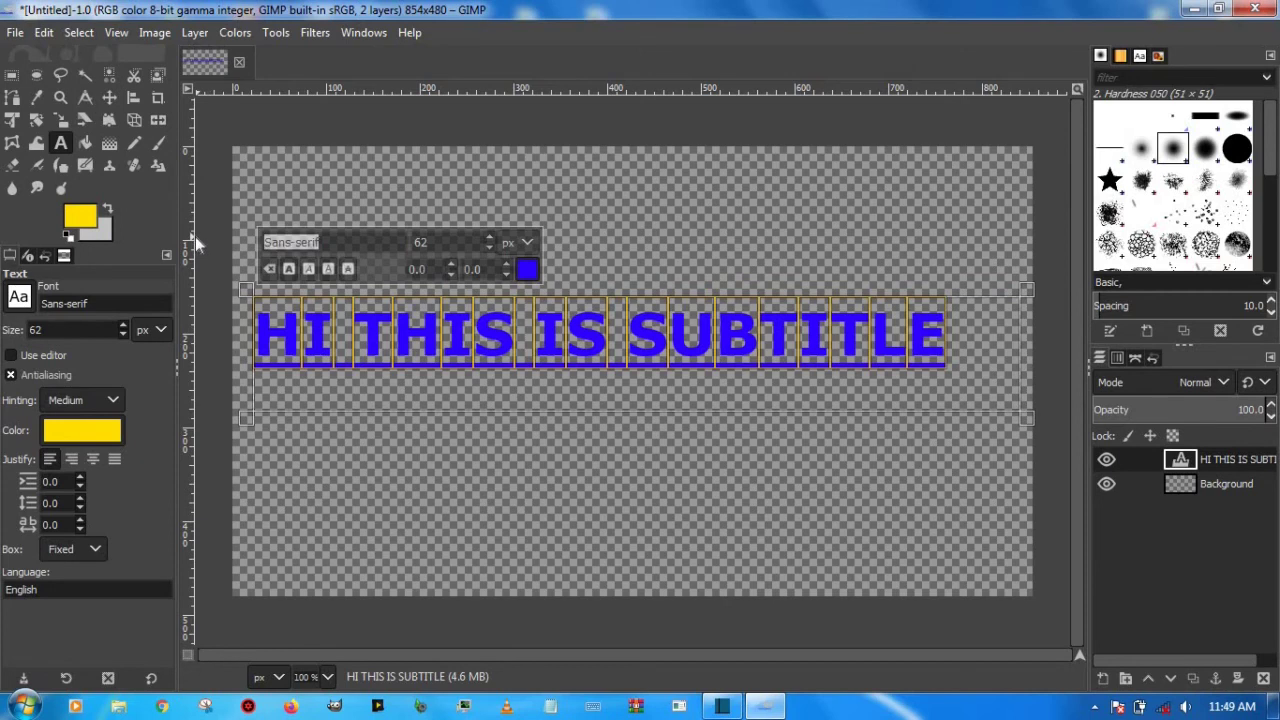
type("a")
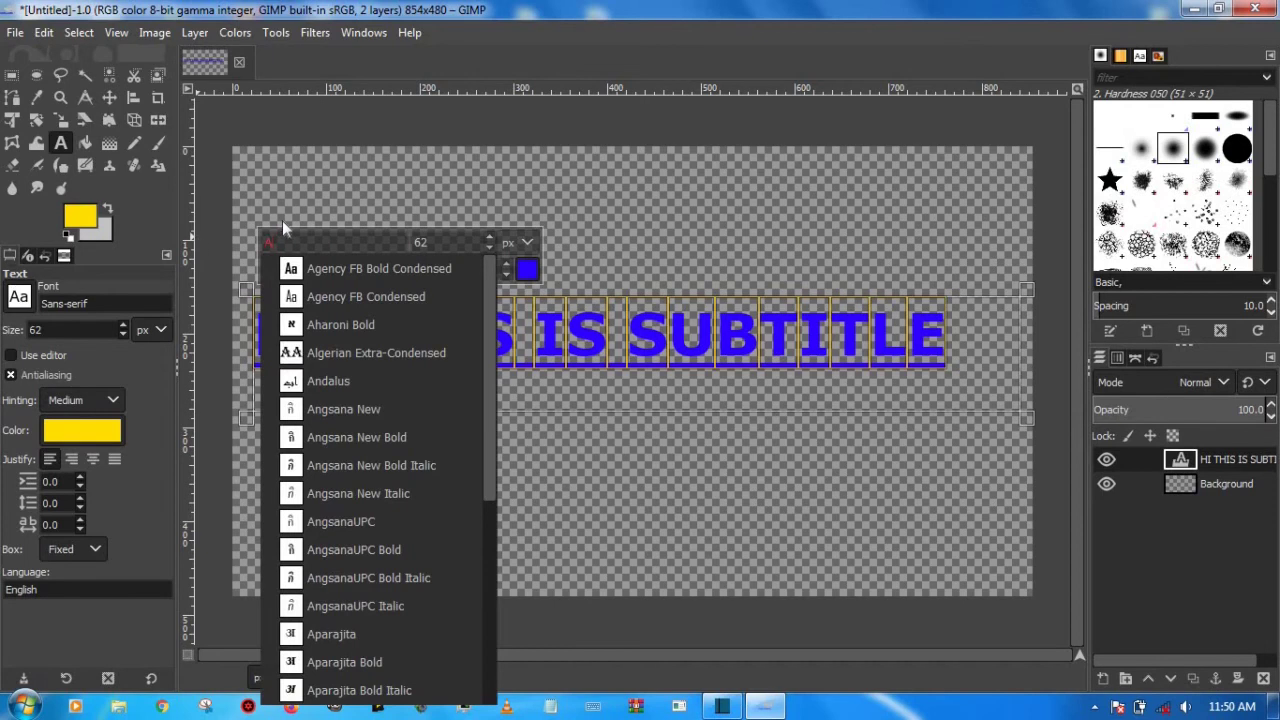
key("BackSpace")
type("b")
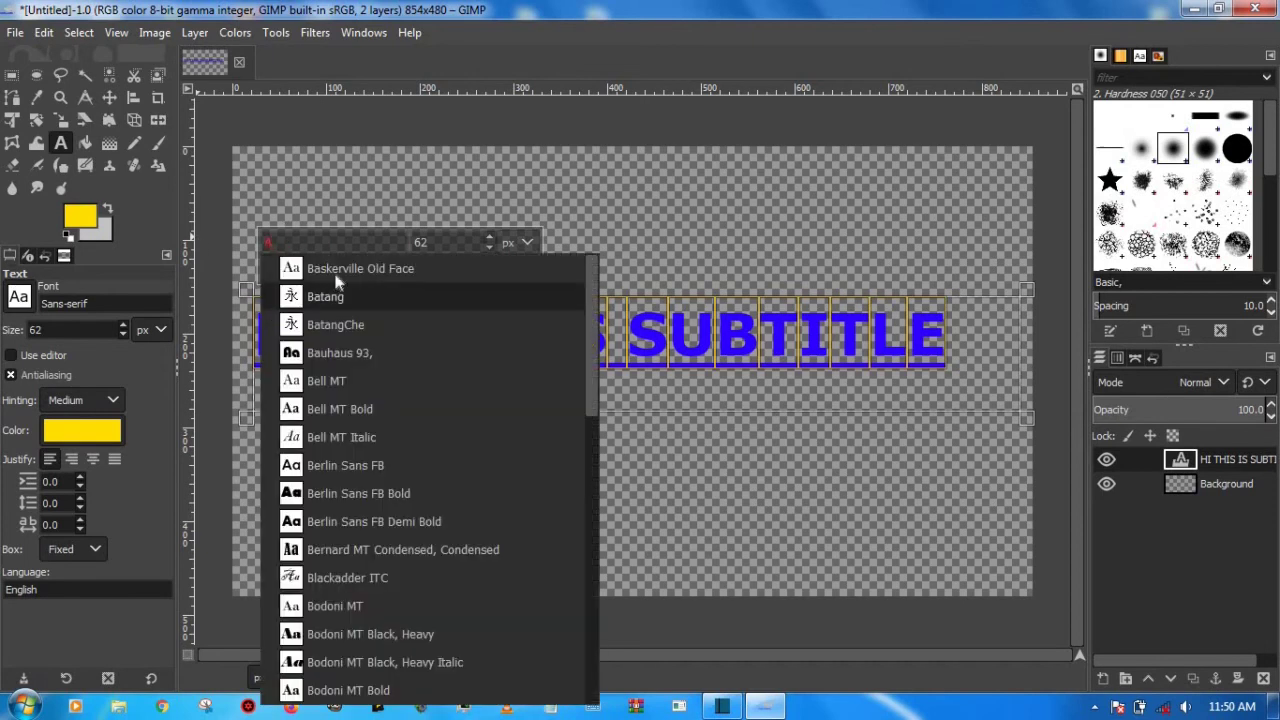
left_click(337, 272)
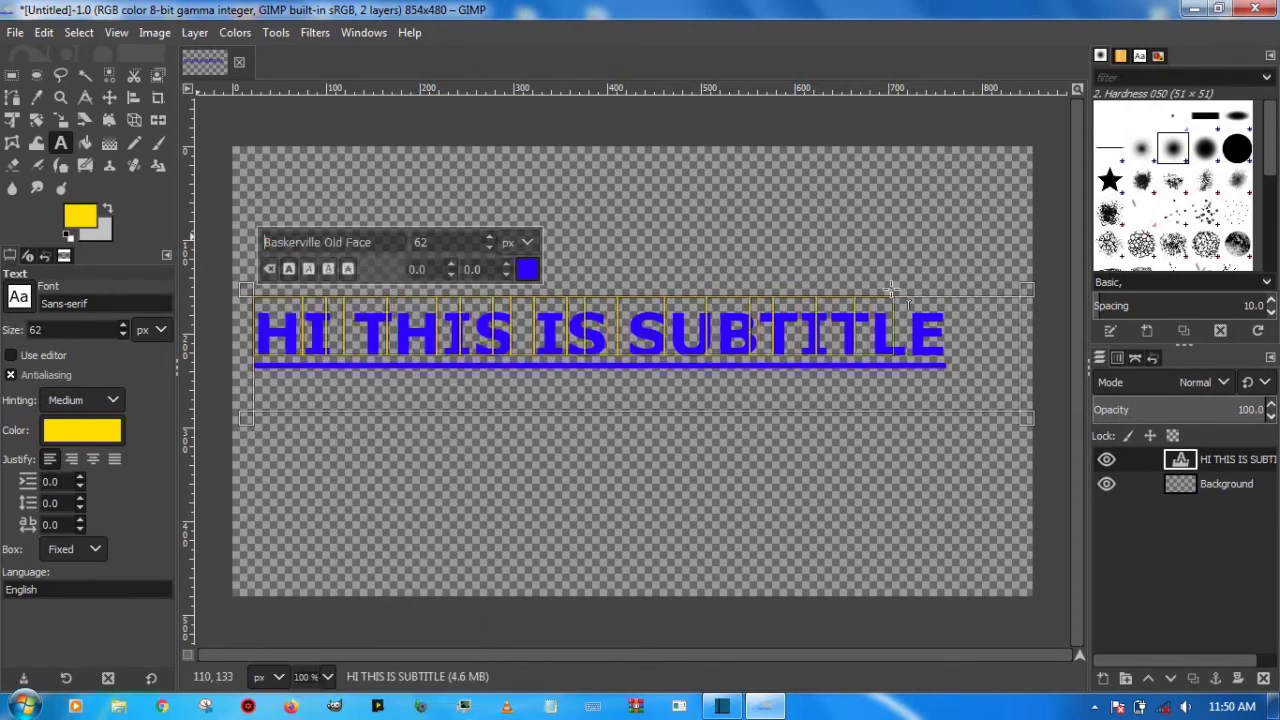
- Move the subtitle layer down toward the bottom of the canvas
left_click(109, 97)
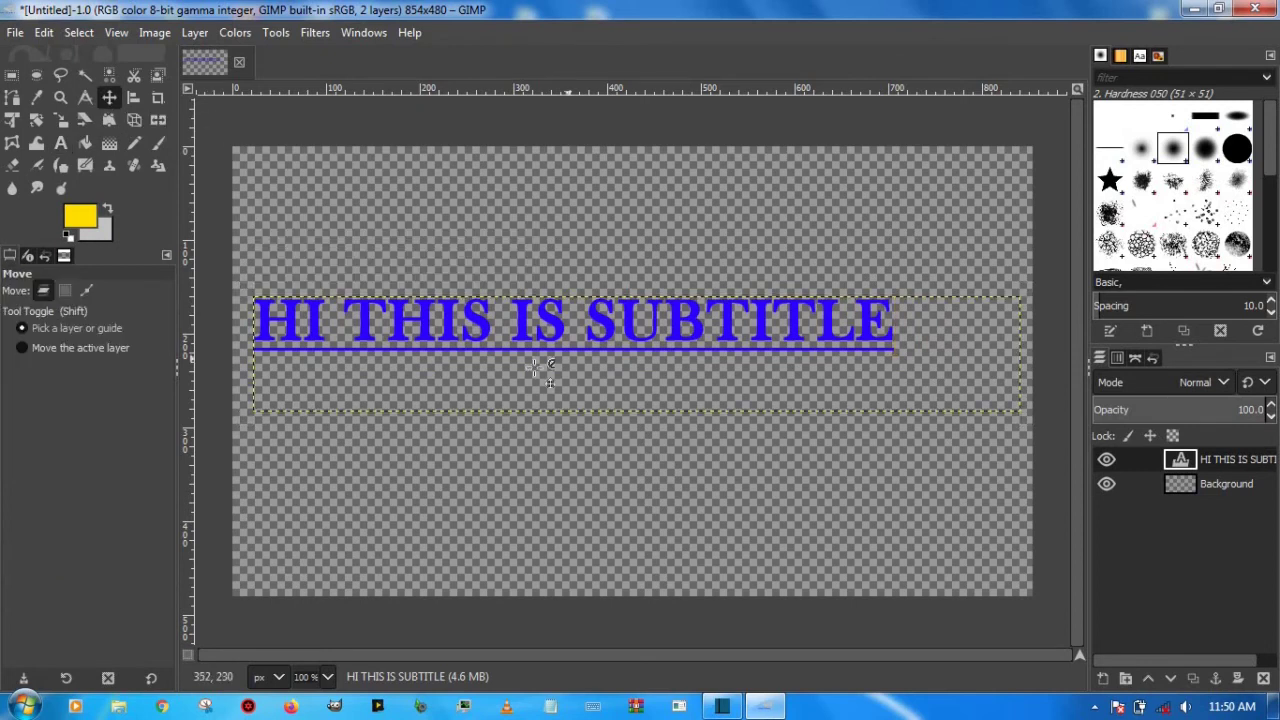
left_click_drag(548, 372, 570, 510)
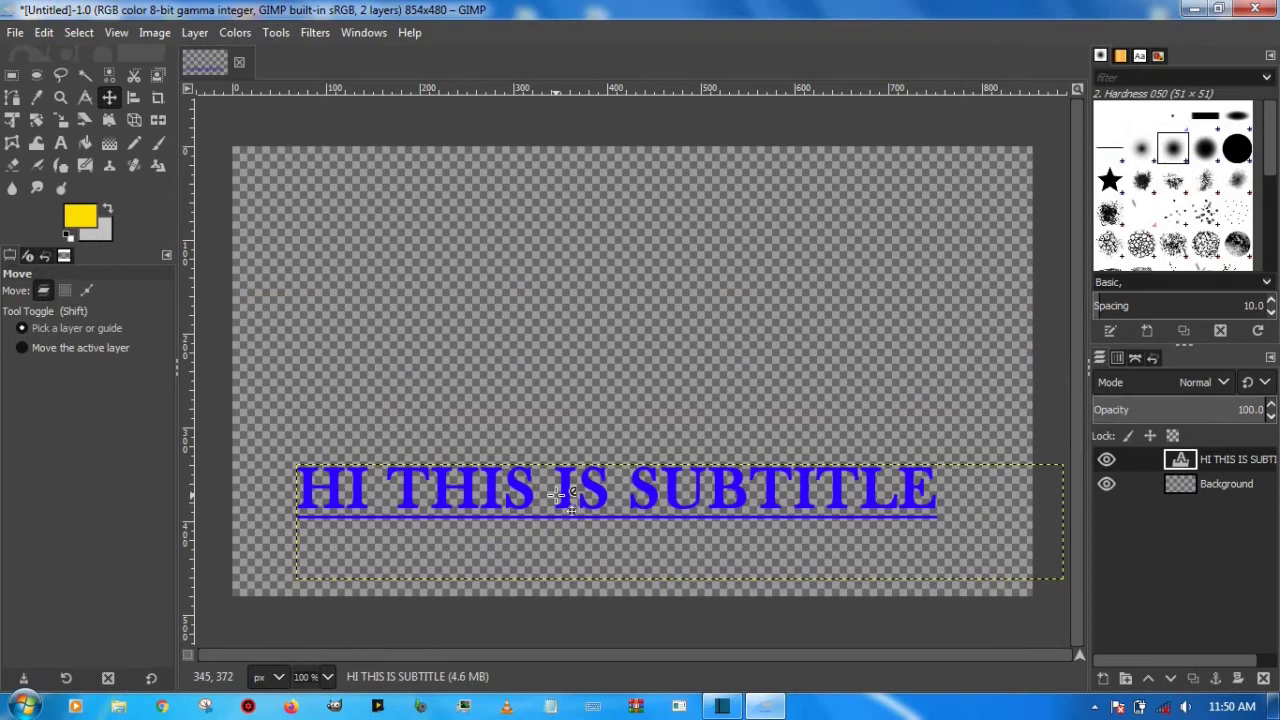
left_click(17, 32)
- Export the image to the Desktop as SUBTITLE.png and return to Shotcut
left_click(55, 326)
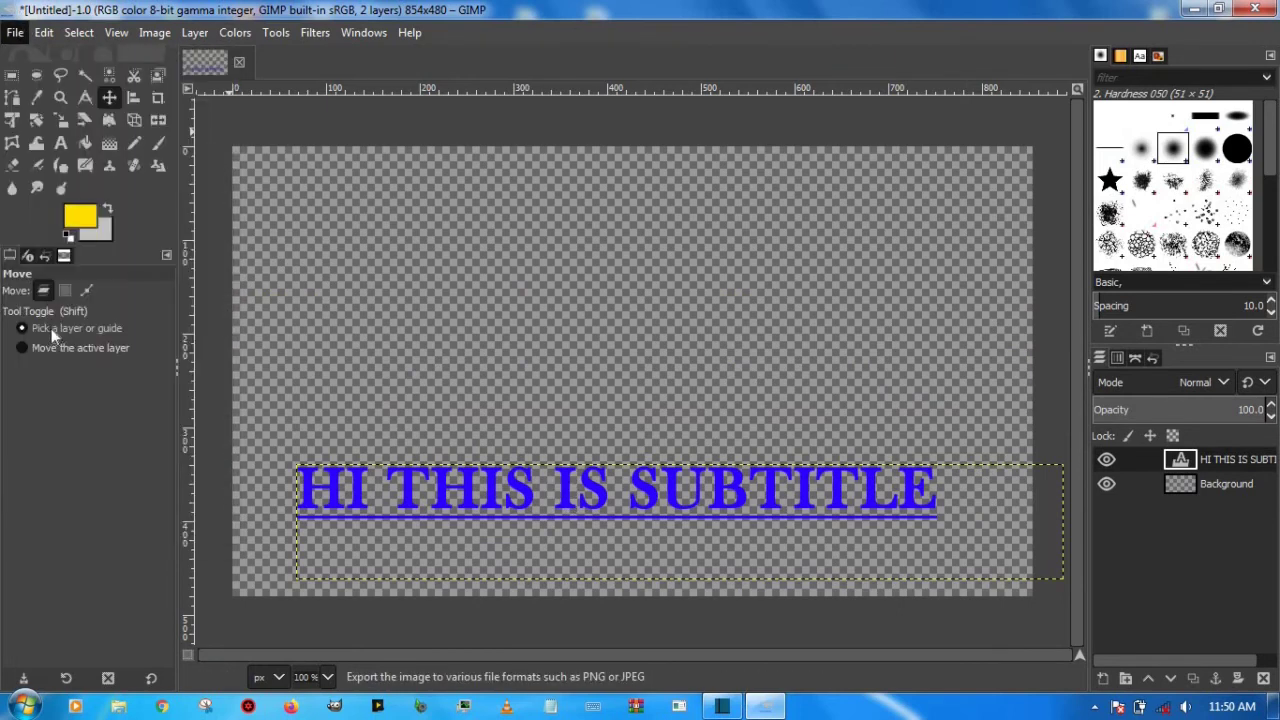
left_click(206, 281)
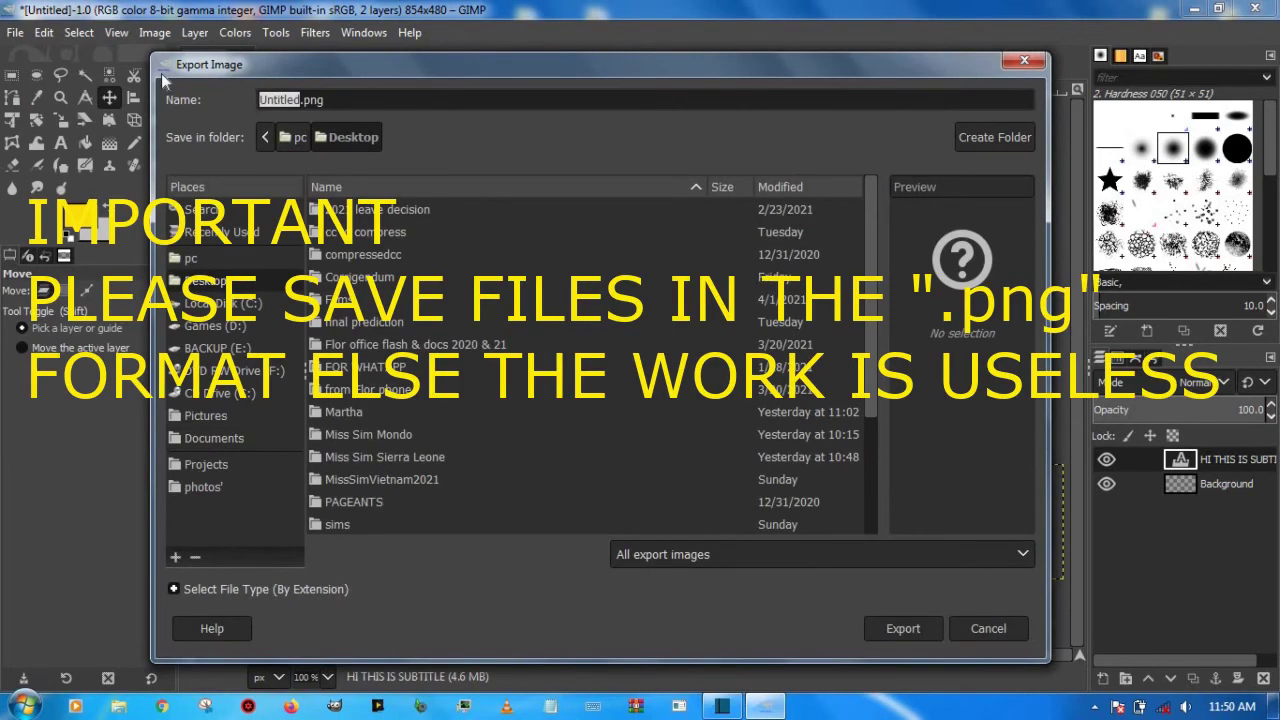
type("SUBTITLE")
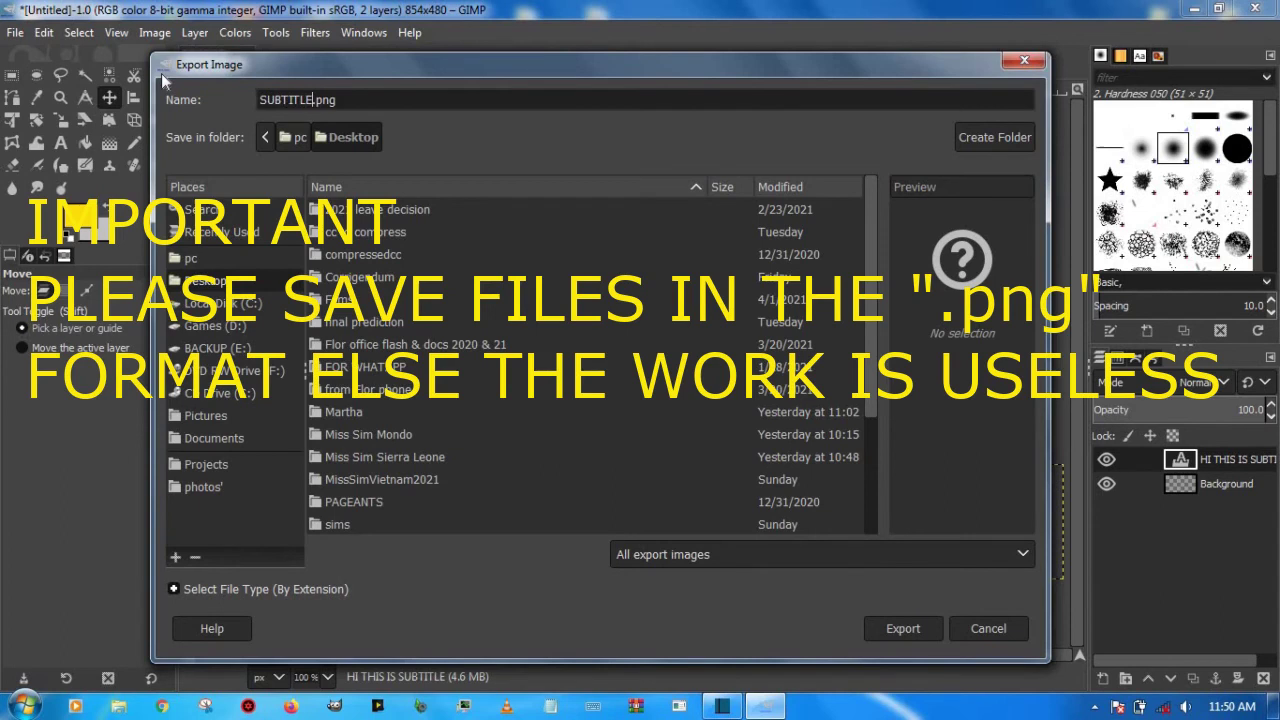
key("Return")
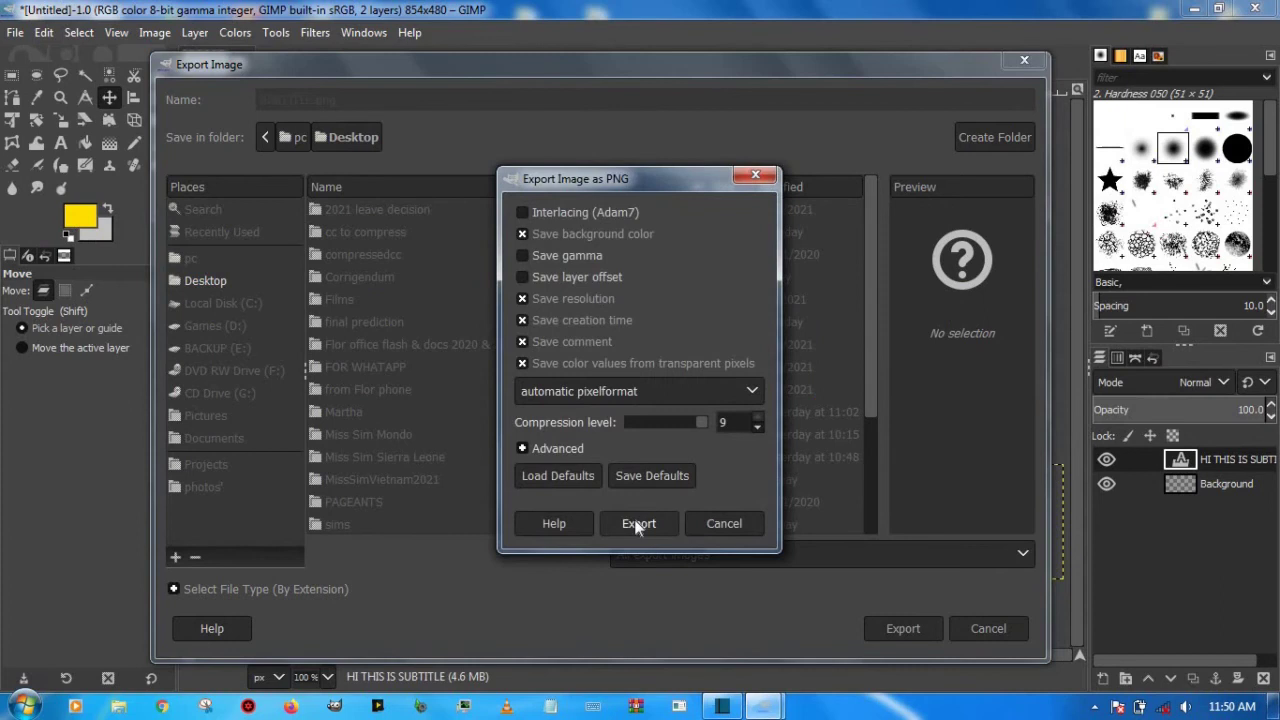
left_click(637, 510)
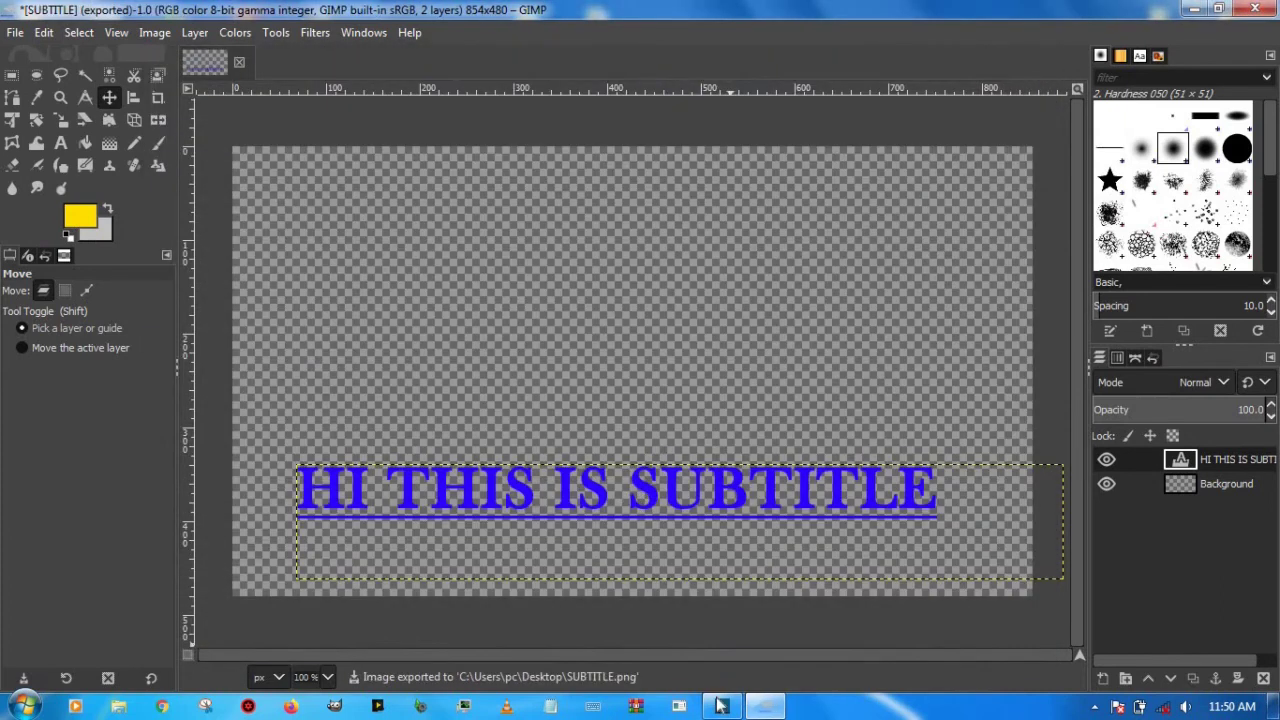
left_click(721, 706)
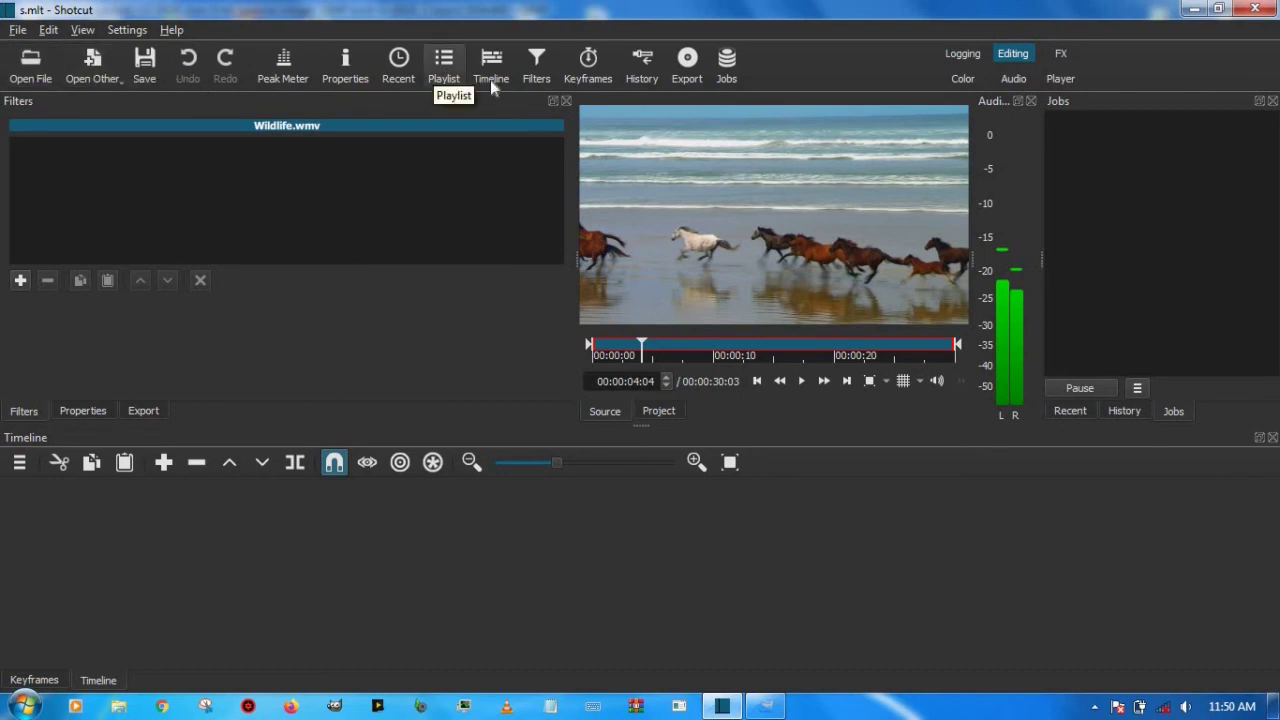
- Open SUBTITLE.png from the Desktop and add it to the playlist
left_click(452, 62)
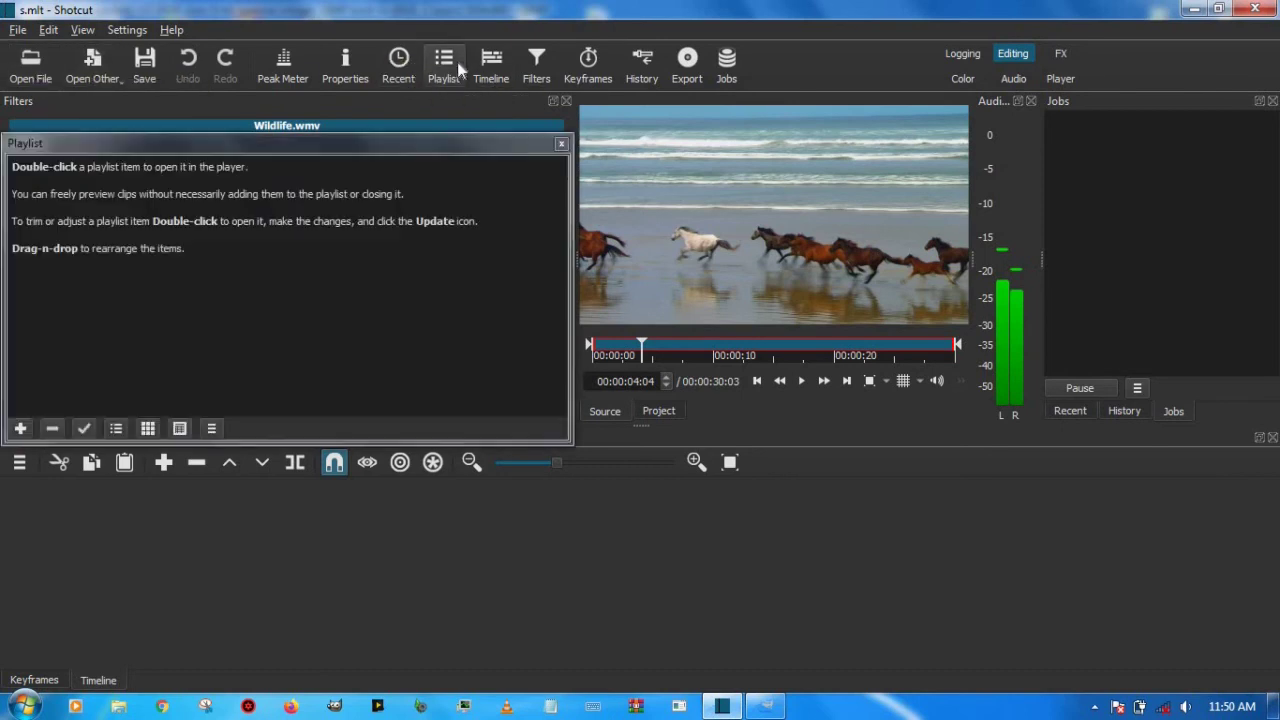
left_click(32, 61)
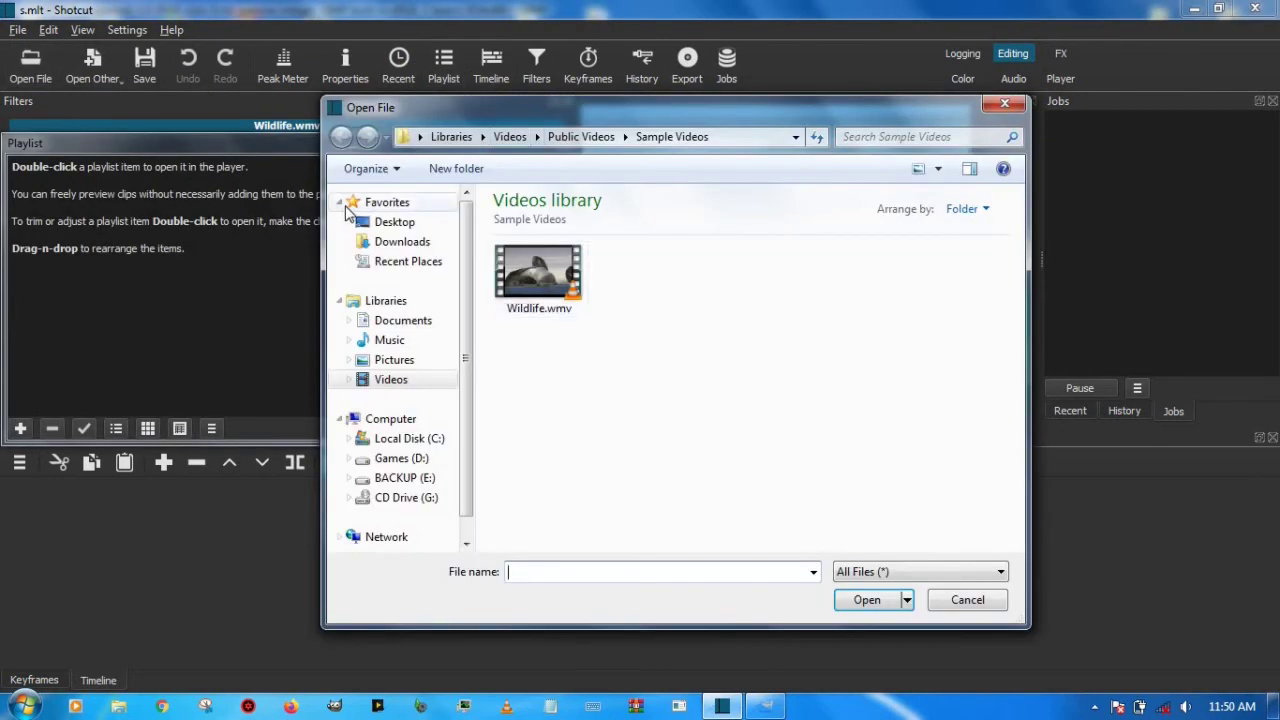
left_click(404, 224)
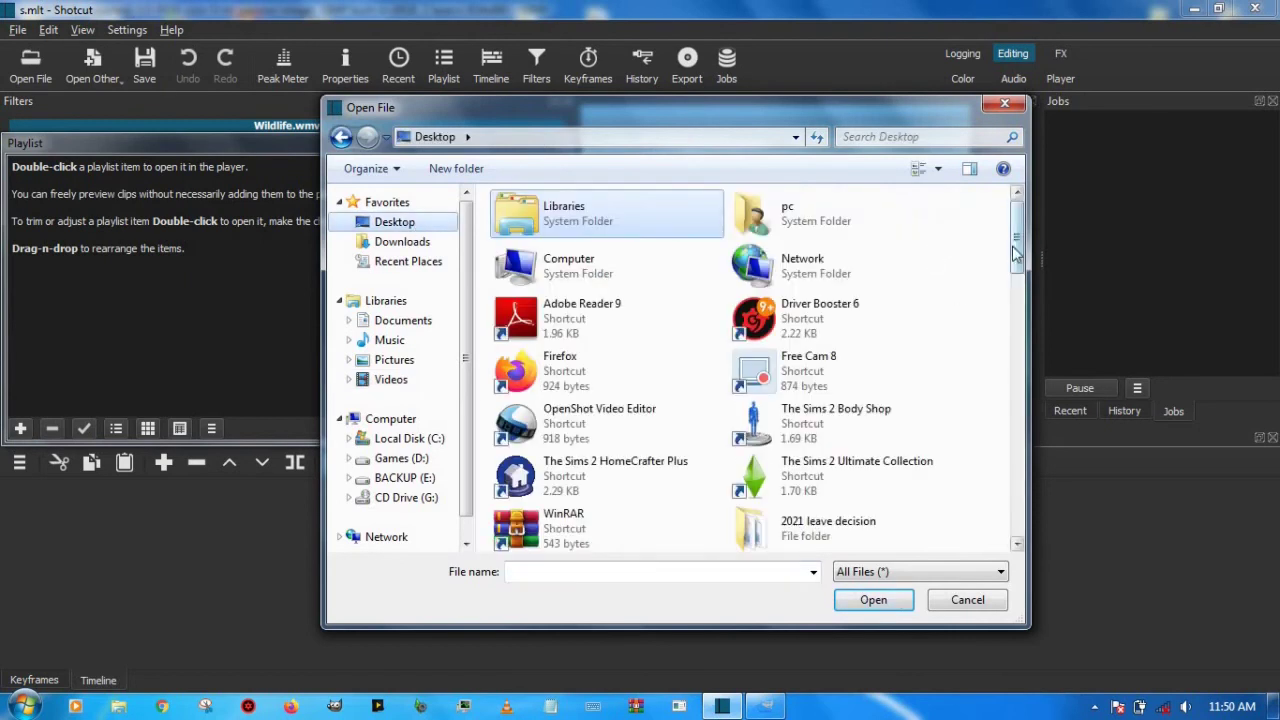
left_click_drag(1016, 254, 995, 512)
left_click(603, 333)
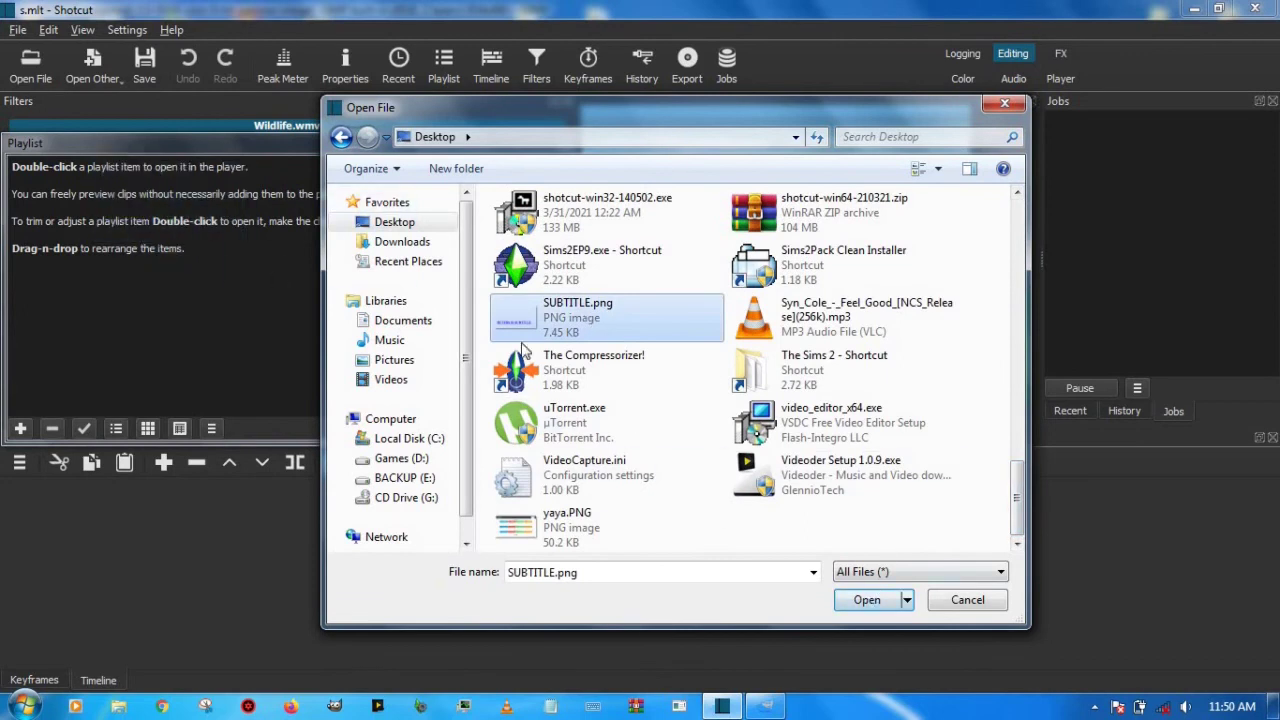
left_click(886, 602)
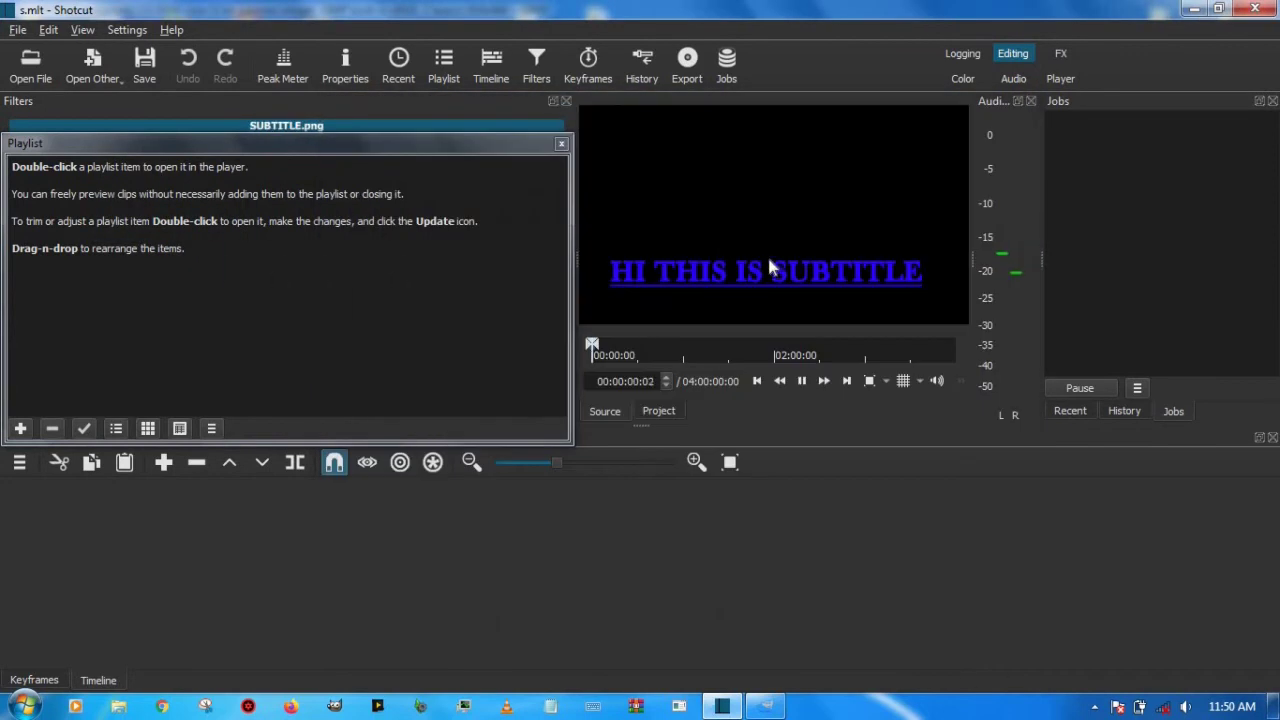
left_click_drag(805, 200, 425, 243)
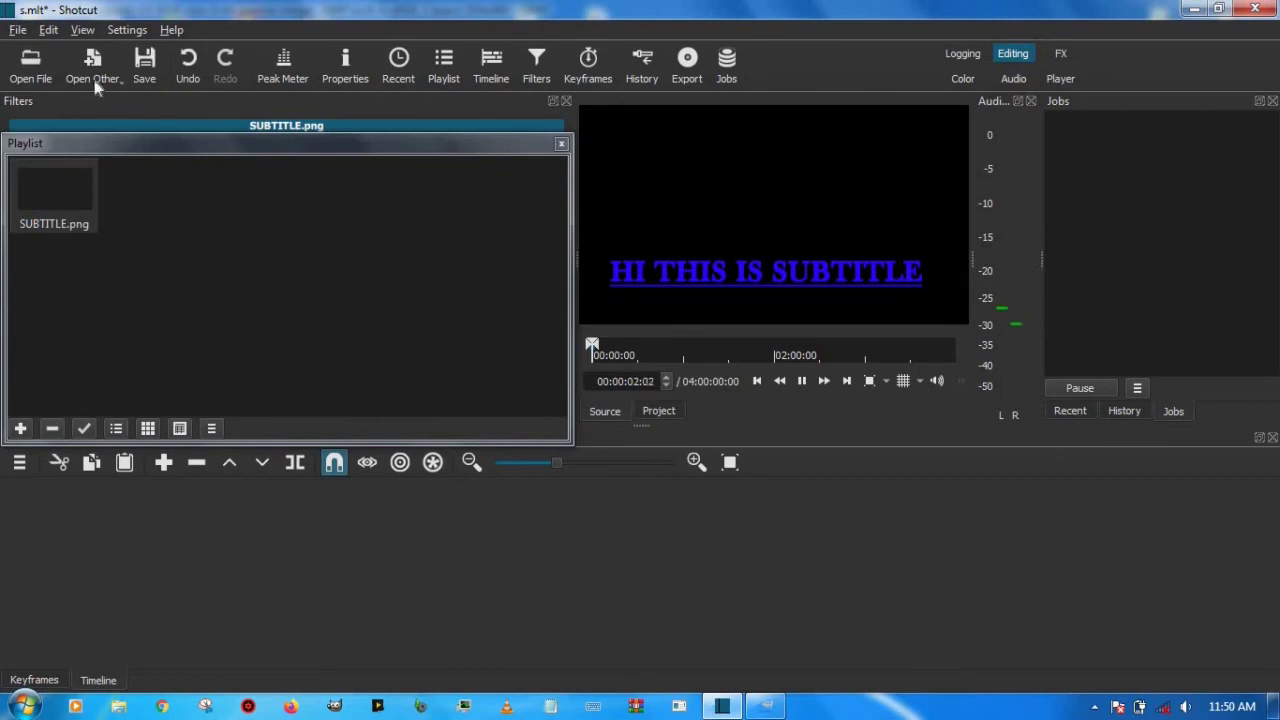
- Open Wildlife.wmv from Sample Videos and add it to the playlist
left_click(44, 60)
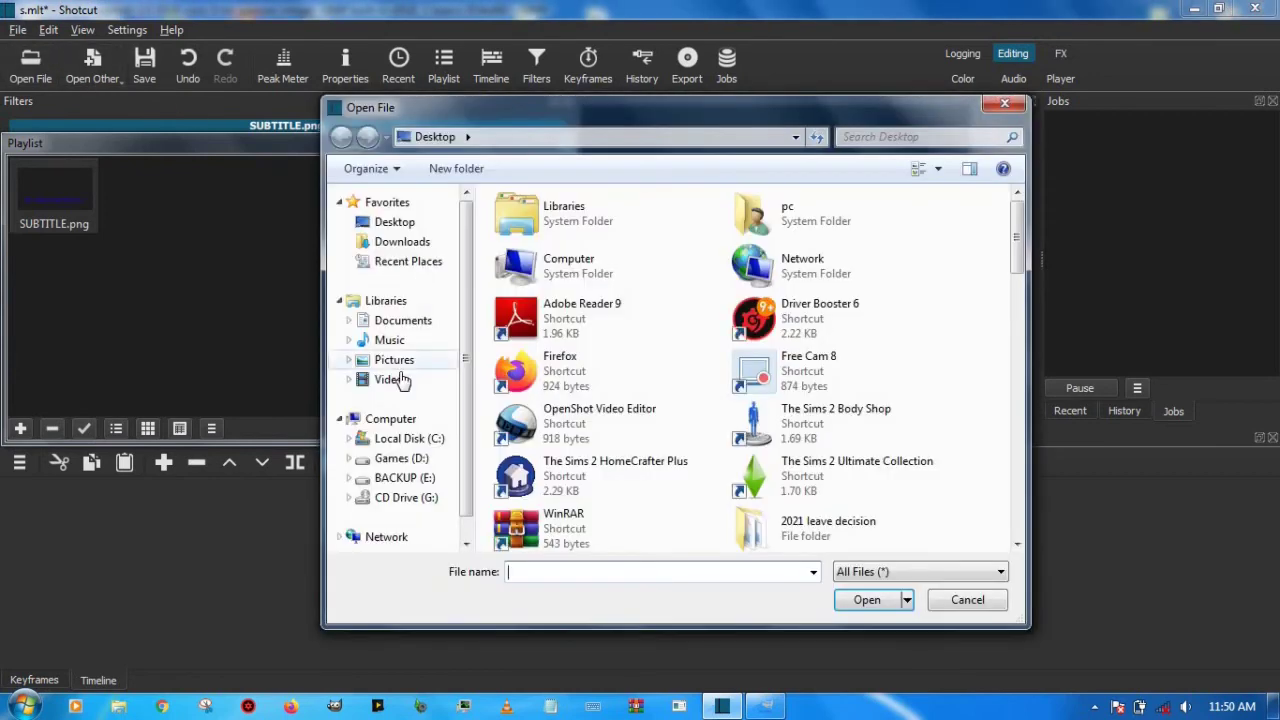
left_click(398, 380)
double_click(752, 295)
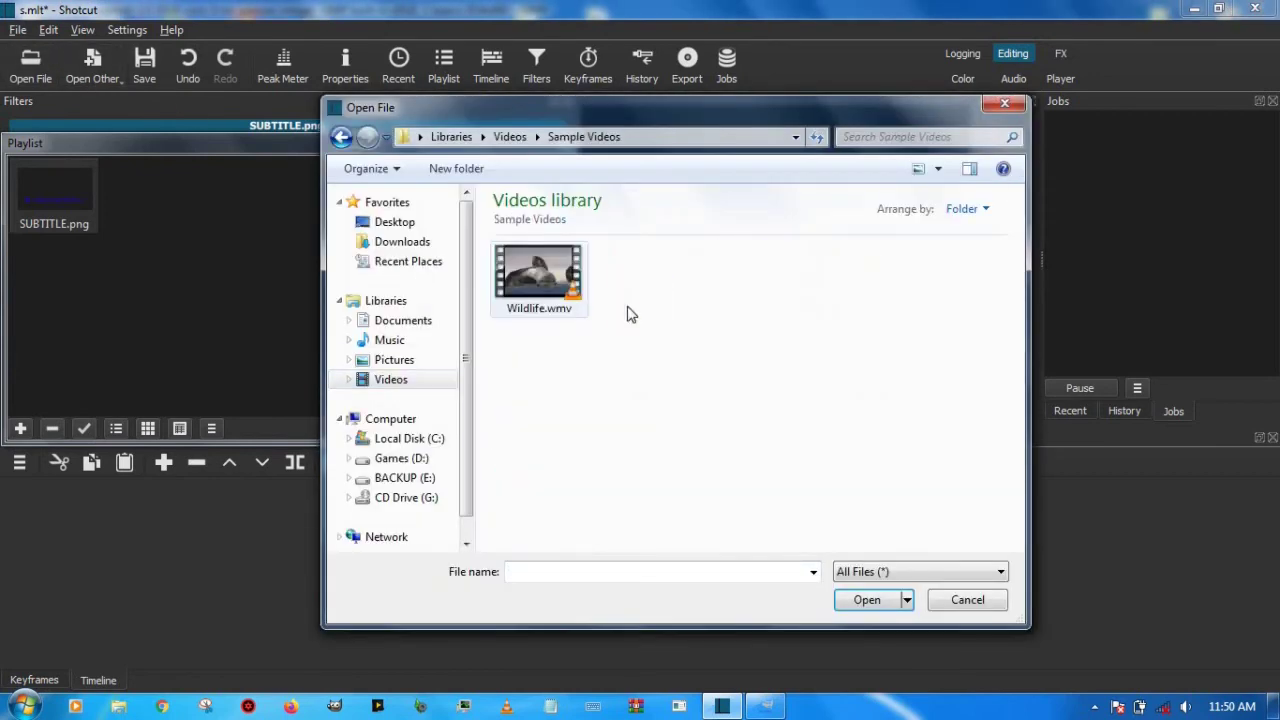
left_click(540, 278)
left_click(862, 601)
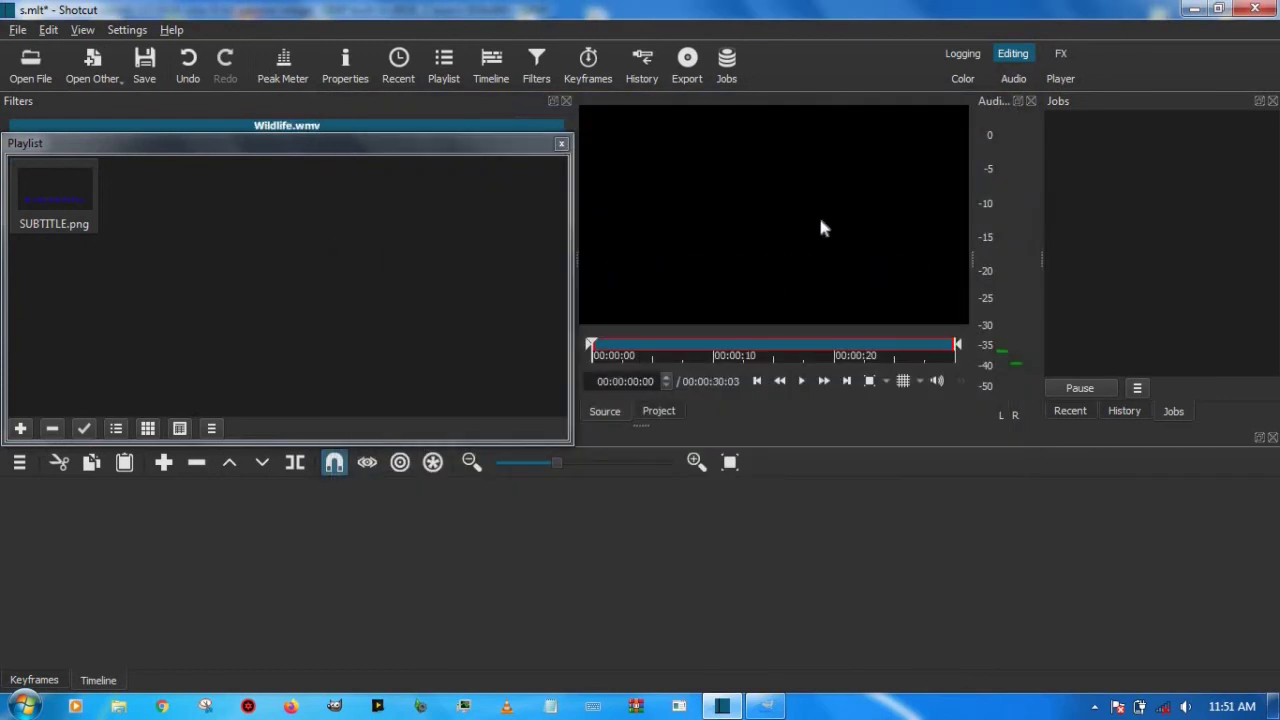
left_click_drag(820, 228, 150, 190)
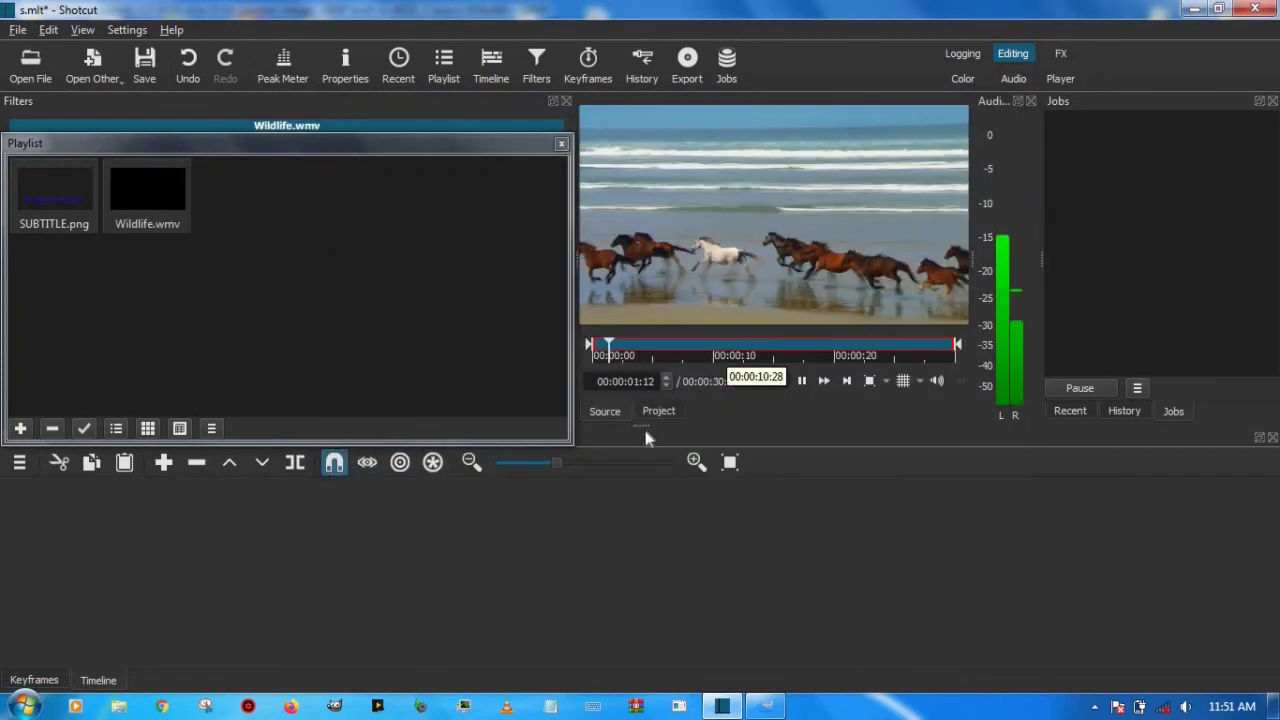
- Pause playback and place Wildlife.wmv on the timeline as track V1
left_click(801, 380)
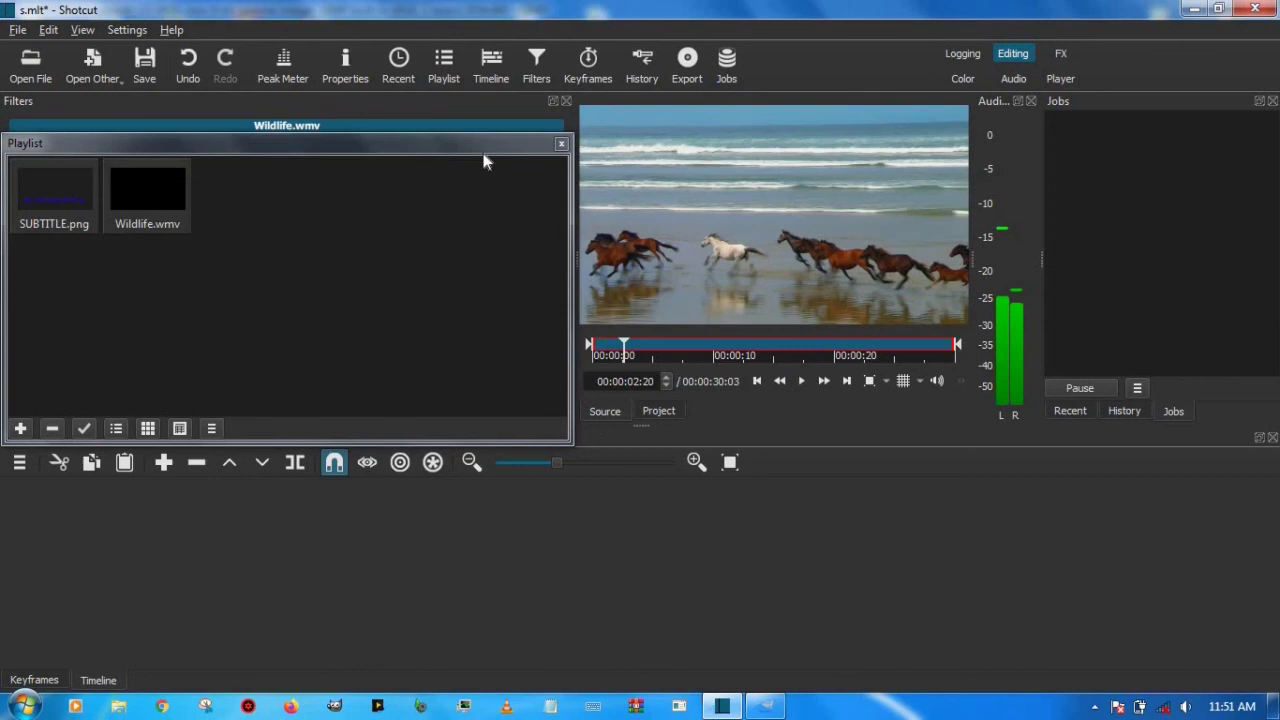
left_click_drag(484, 158, 470, 118)
left_click_drag(808, 275, 74, 492)
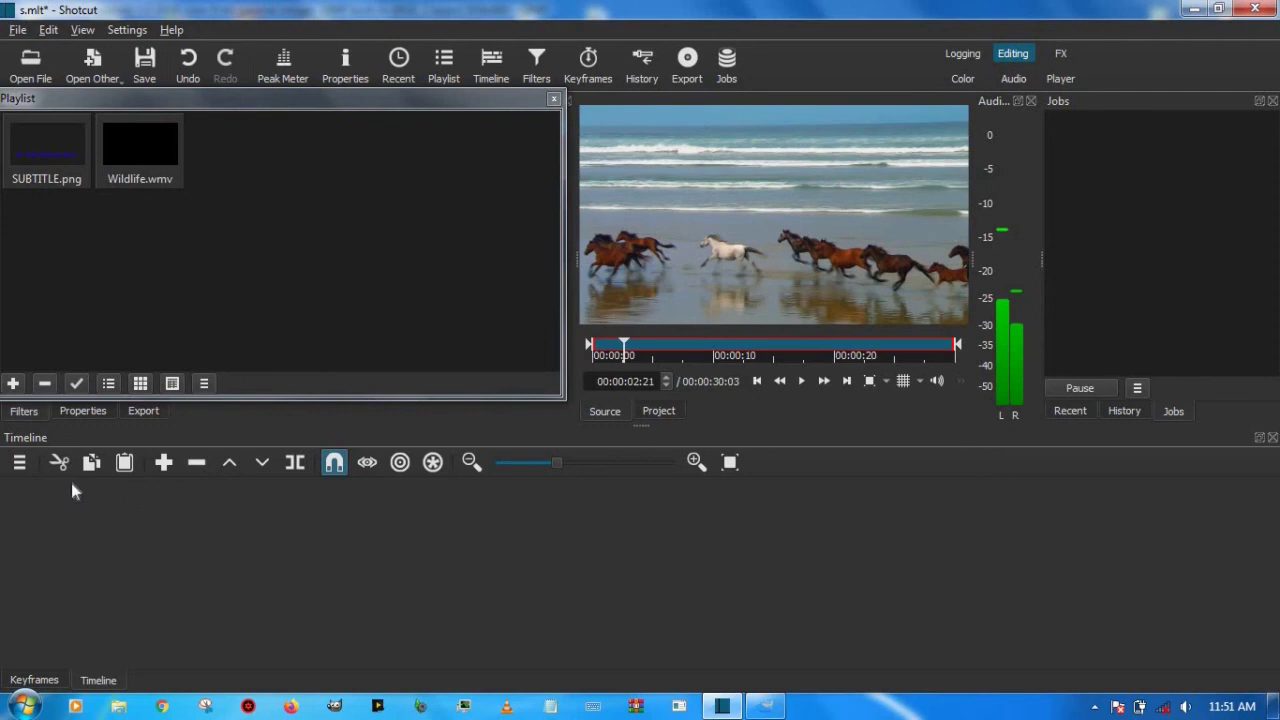
left_click_drag(71, 483, 70, 483)
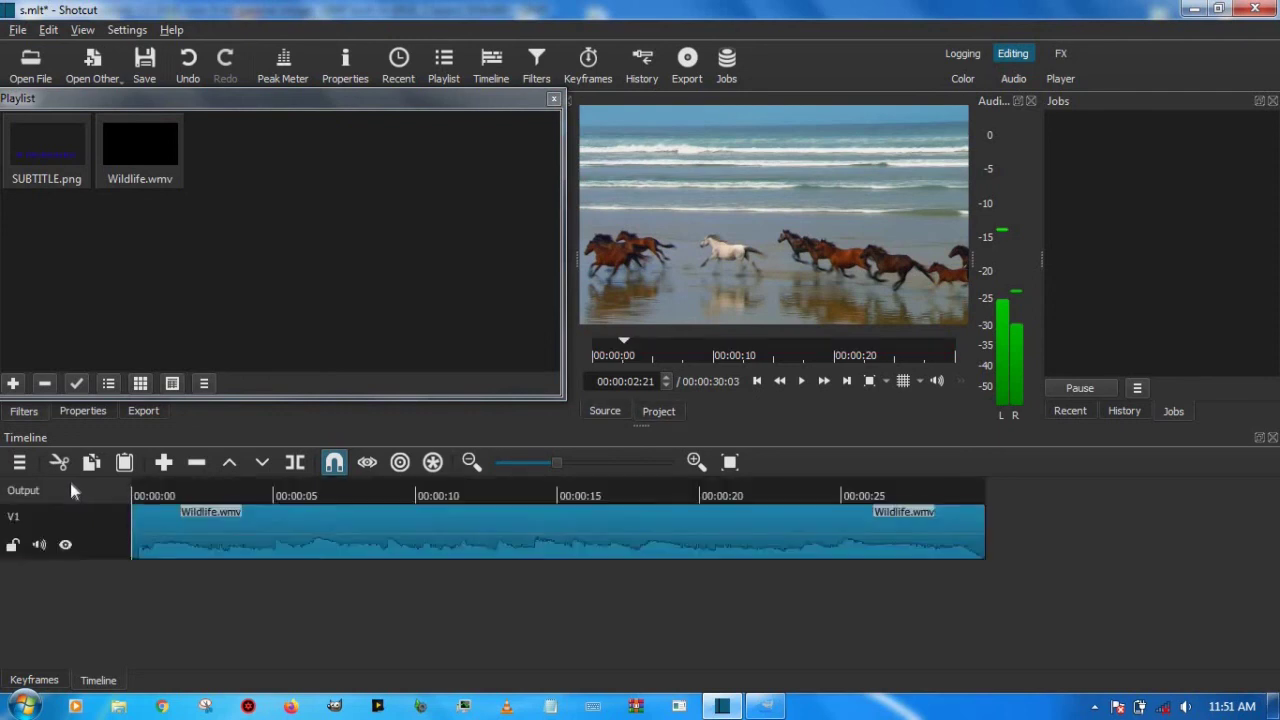
- Add a second video track V2 above it
left_click(19, 462)
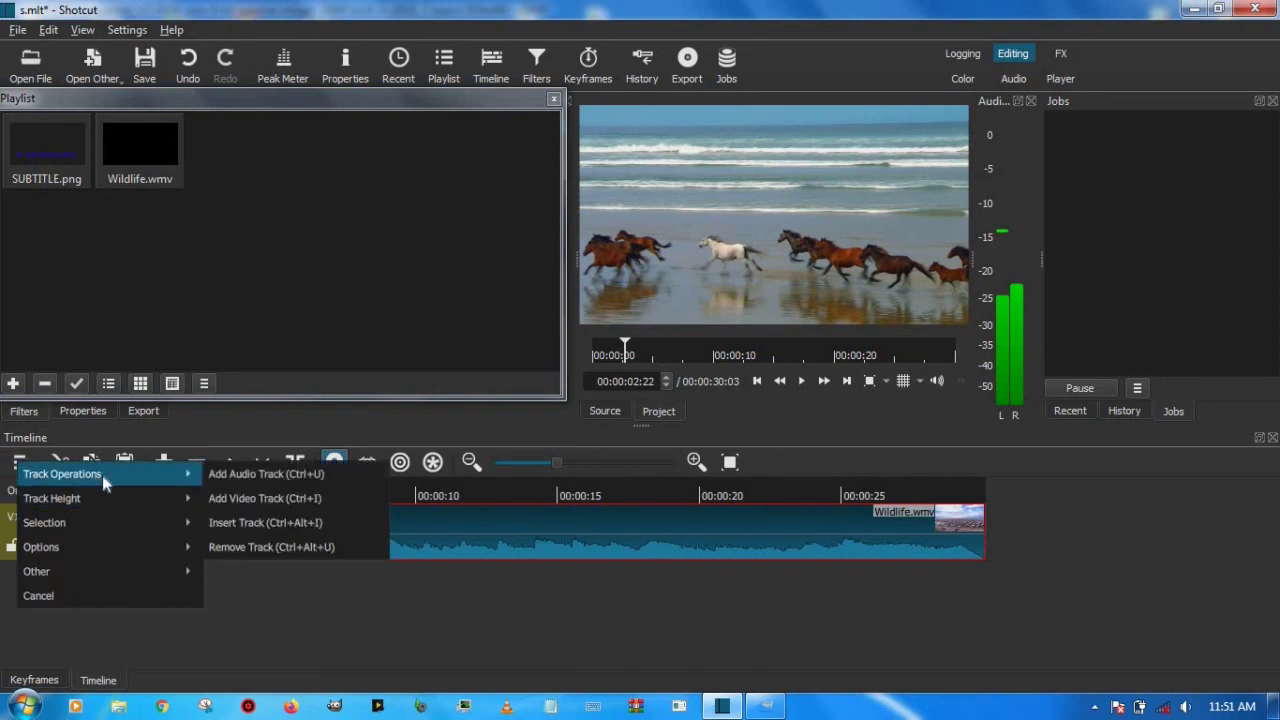
mouse_move(120, 474)
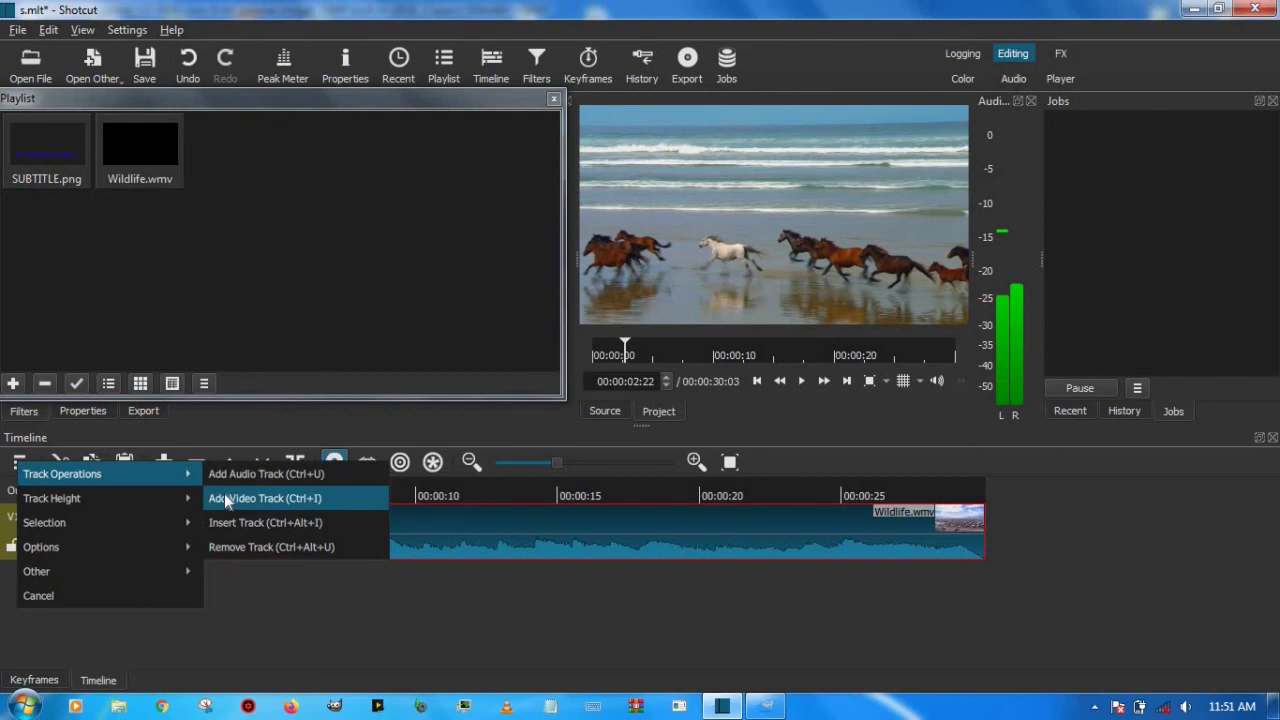
left_click(262, 498)
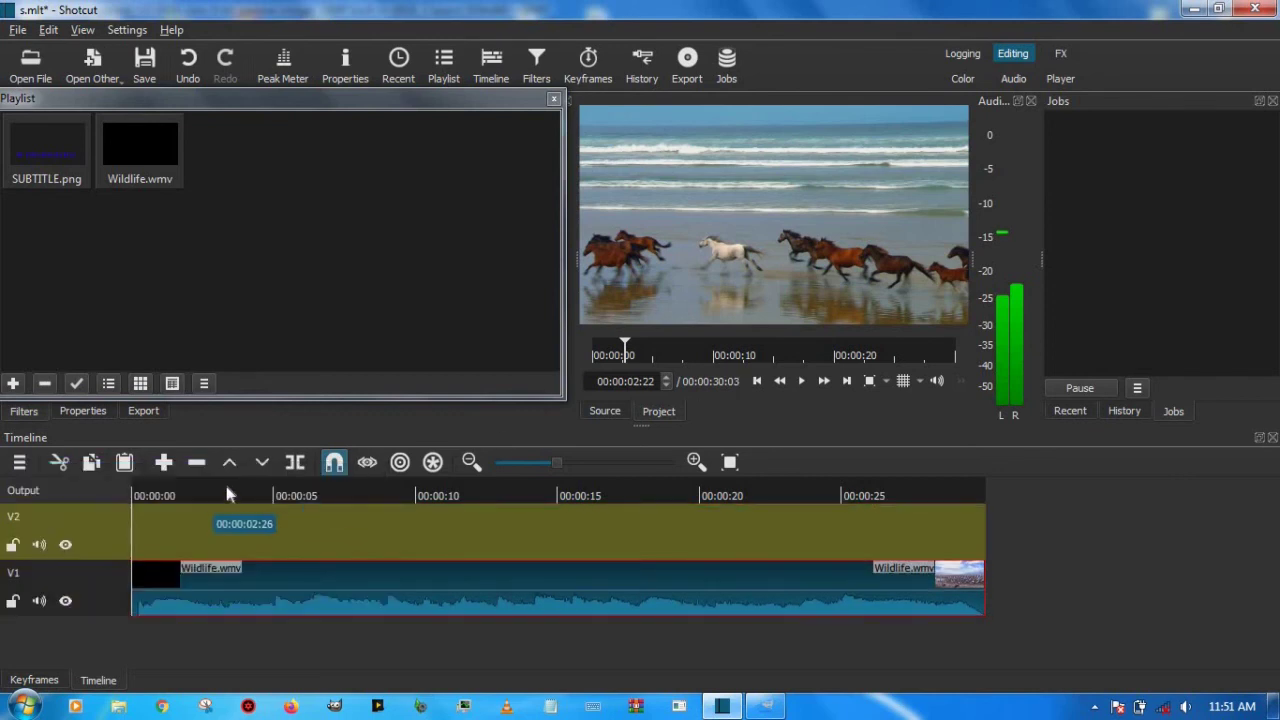
- Place SUBTITLE.png from the playlist on track V2 and lengthen the clip to about 00:00:15
left_click(44, 142)
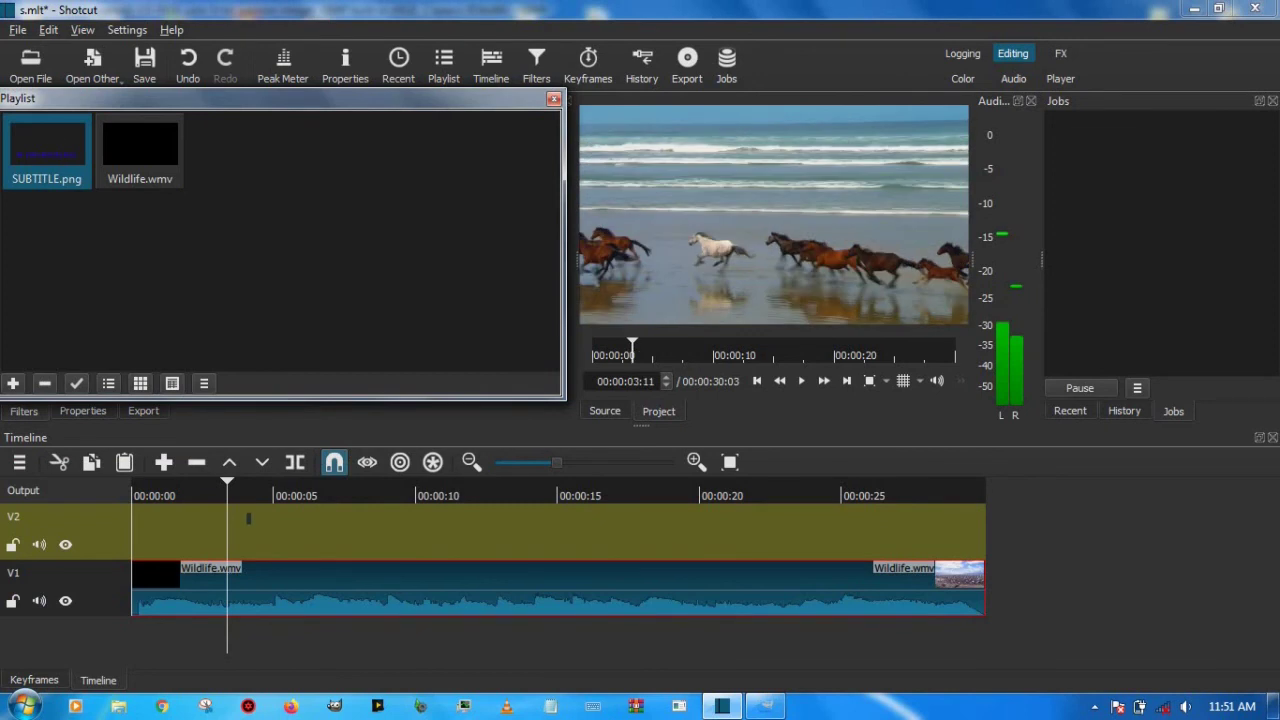
mouse_move(248, 518)
left_mouse_down()
mouse_move(282, 538)
mouse_move(336, 536)
mouse_move(266, 531)
left_mouse_up()
left_click_drag(615, 534, 585, 530)
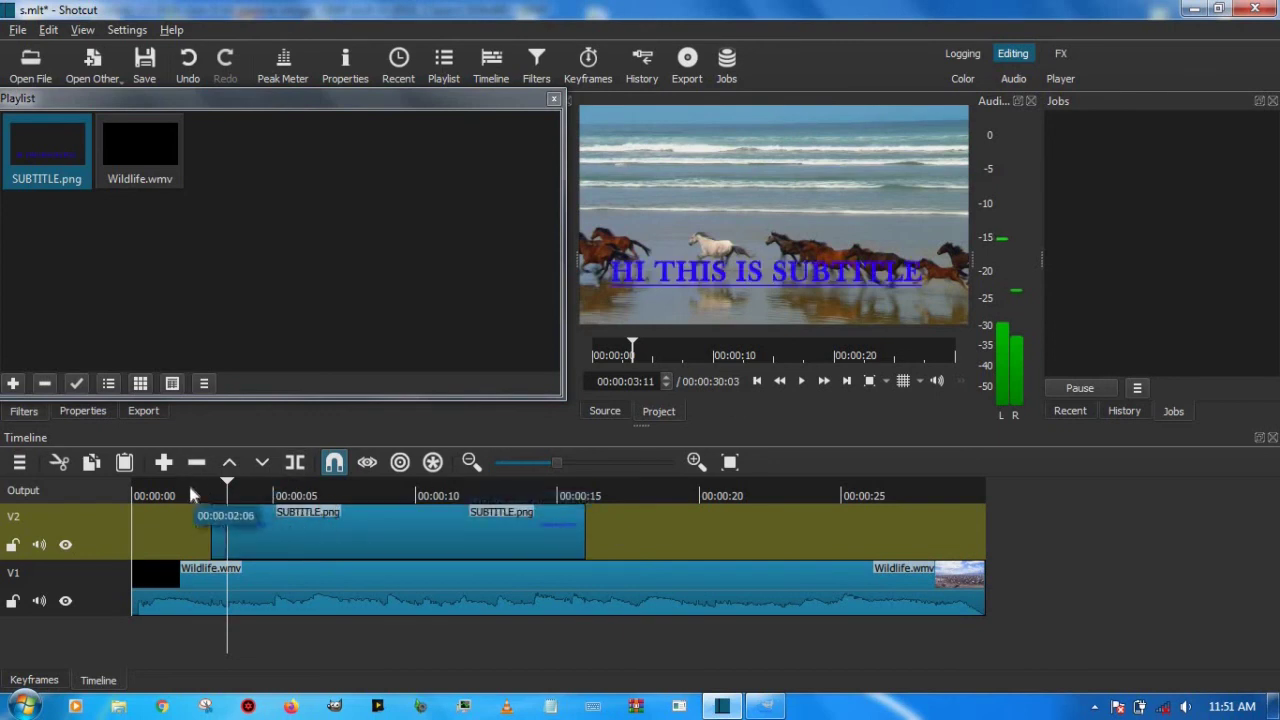
- Preview the subtitle over the wildlife footage from near the start, then pause playback
left_click(189, 493)
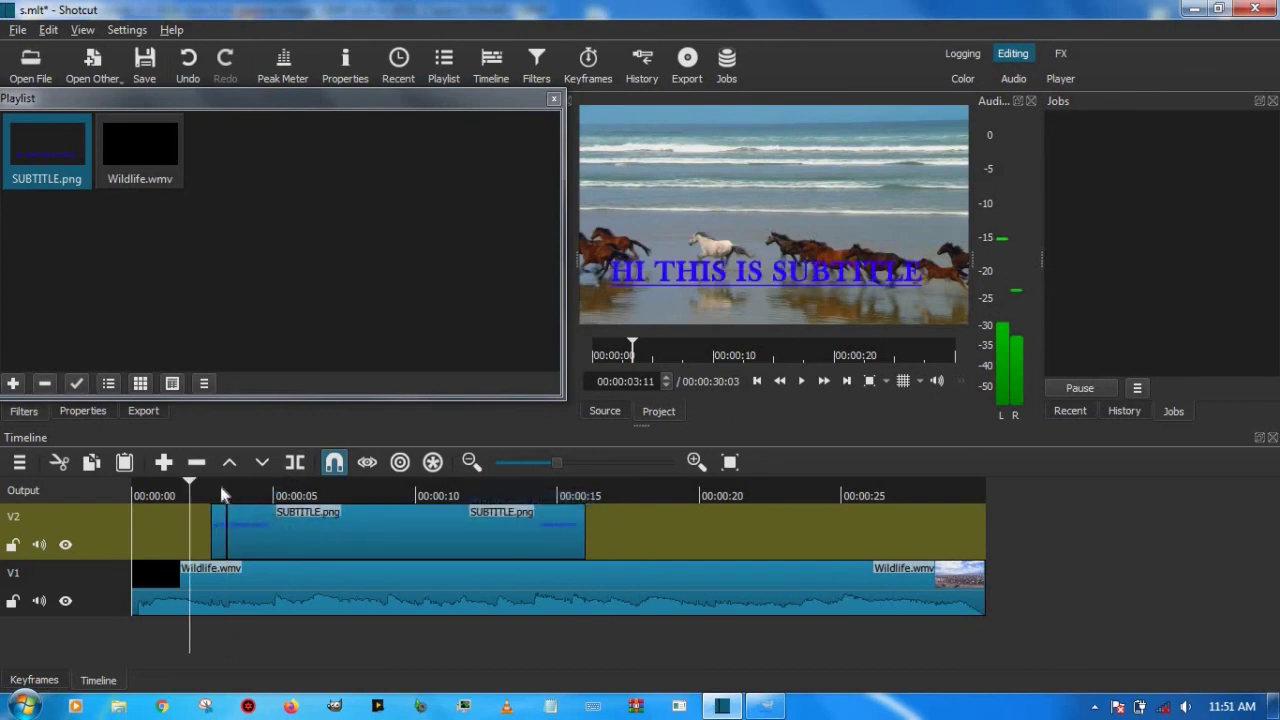
left_click(801, 383)
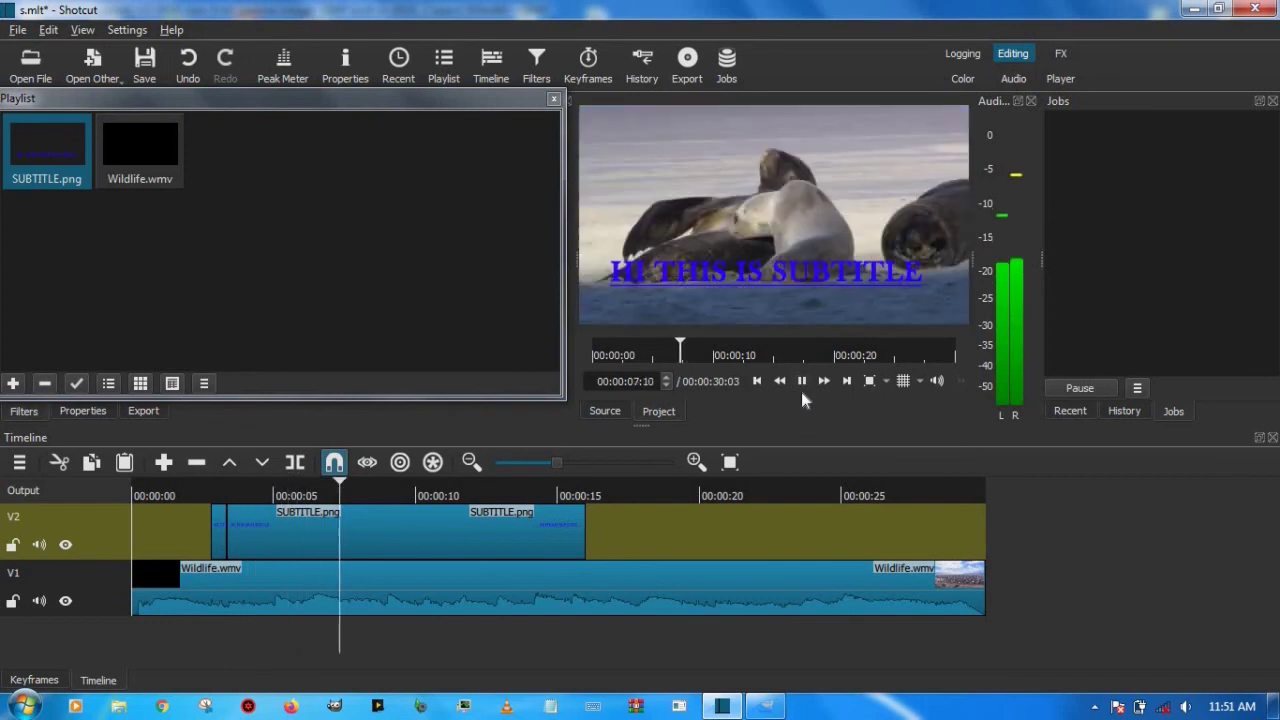
left_click(801, 384)
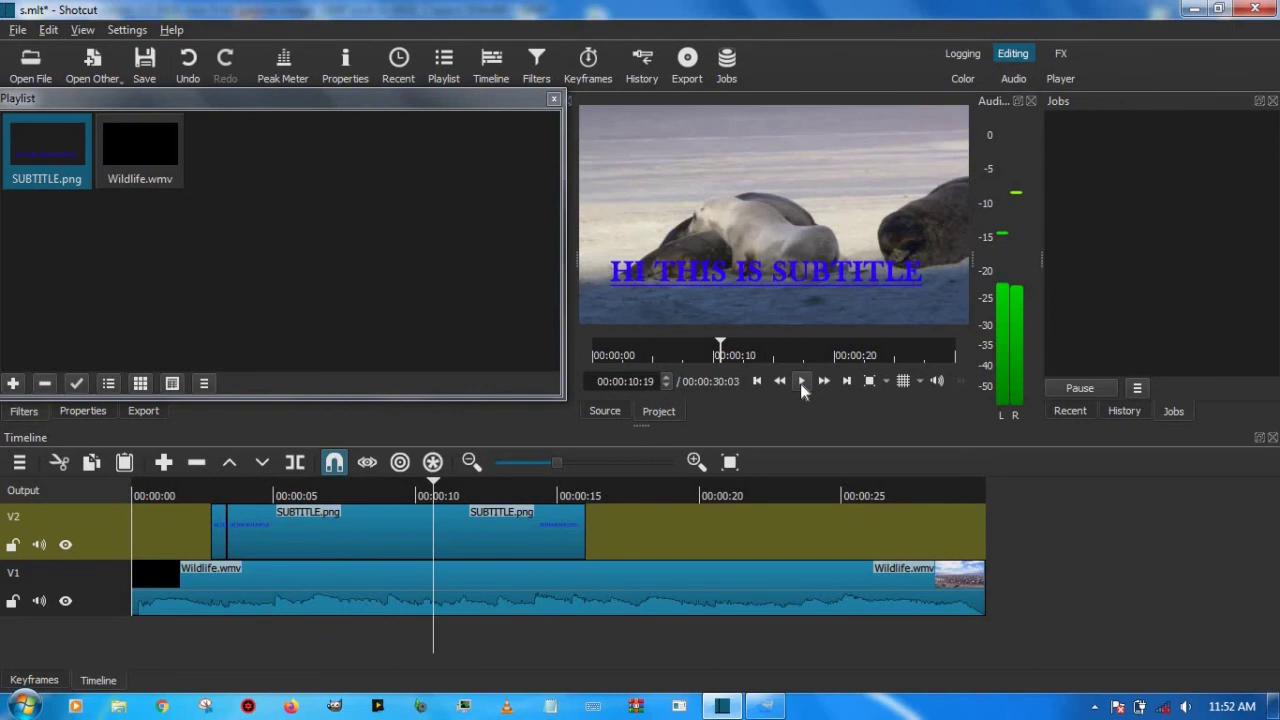